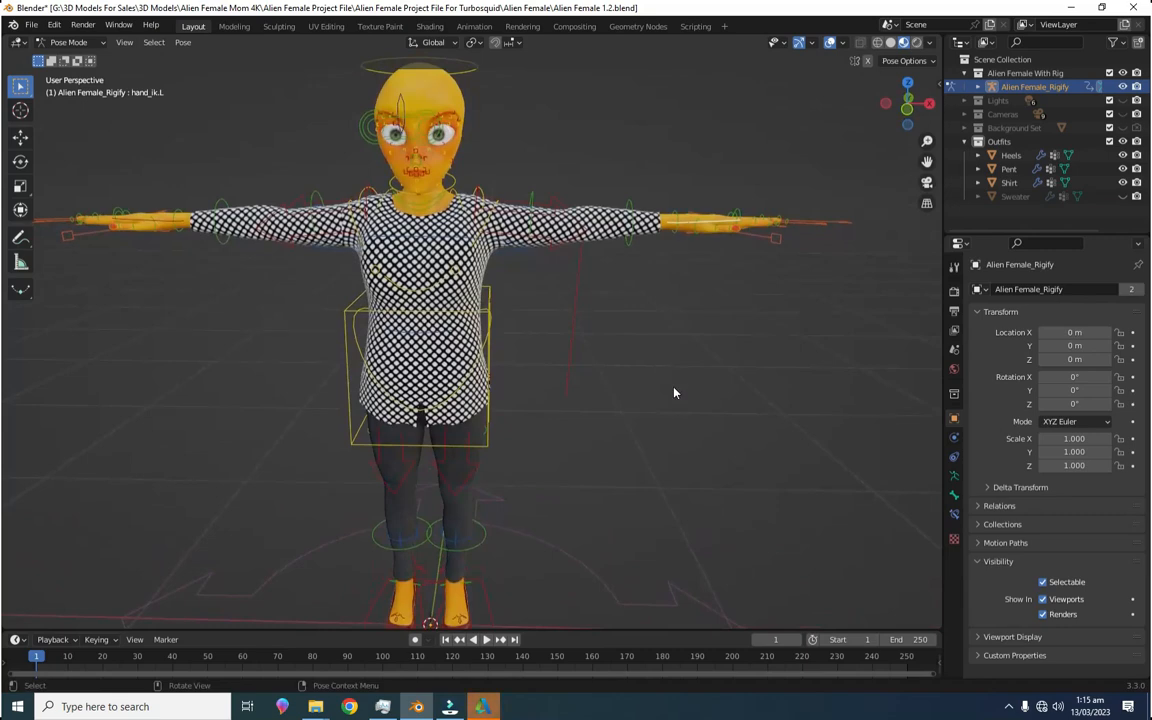
Step: In solid shading with X-axis mirror enabled, raise both hand IK controls above the head, about 0.71 m up and 0.56 m inward
{"action": "key", "text": "Escape"}
{"action": "left_click", "coordinate": [890, 43]}
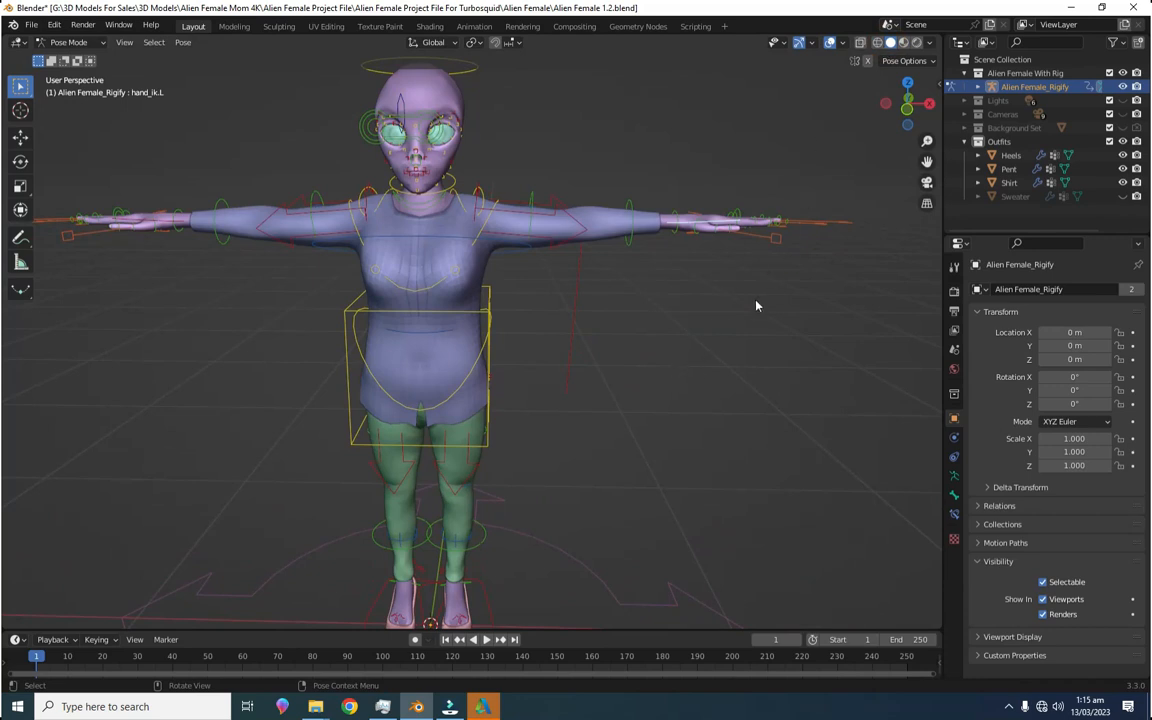
{"action": "key", "text": "g"}
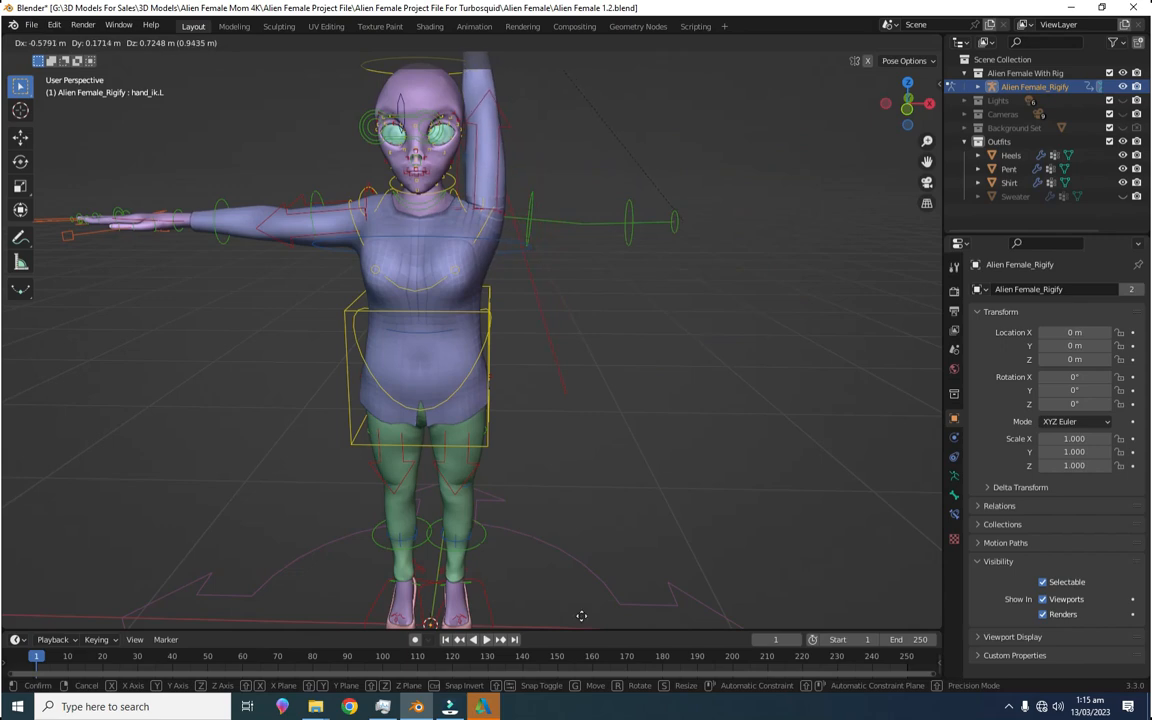
{"action": "key", "text": "Escape"}
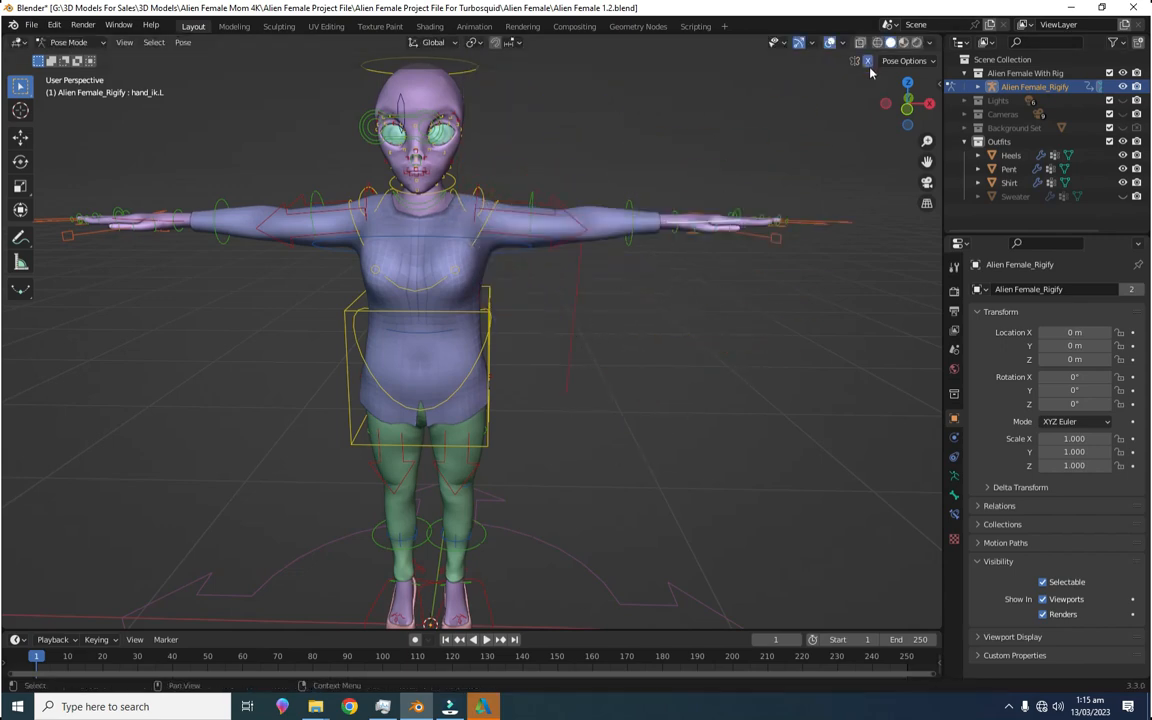
{"action": "key", "text": "g"}
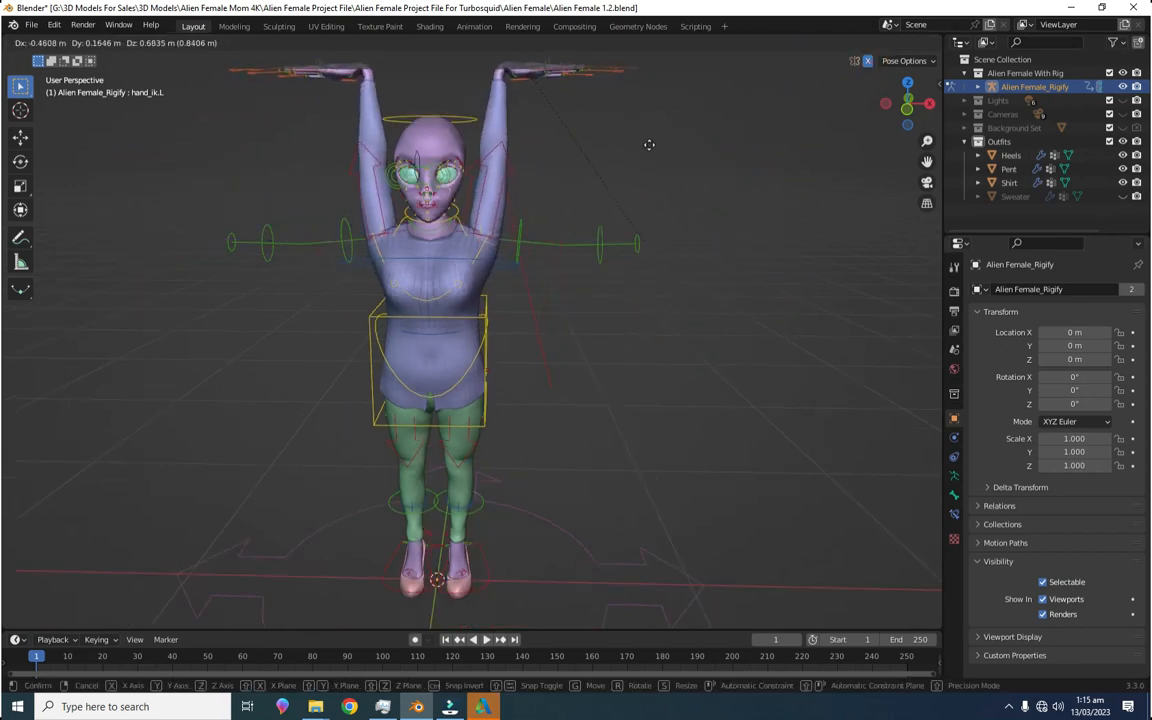
{"action": "left_click", "coordinate": [631, 146]}
Step: Examine how the shirt deforms around the raised shoulders and back in solid and material preview shading
{"action": "scroll", "coordinate": [494, 229], "scroll_direction": "up", "scroll_amount": 4}
{"action": "middle_click_drag", "start_coordinate": [494, 229], "coordinate": [460, 242]}
{"action": "middle_click_drag", "start_coordinate": [525, 220], "coordinate": [599, 388], "text": "shift"}
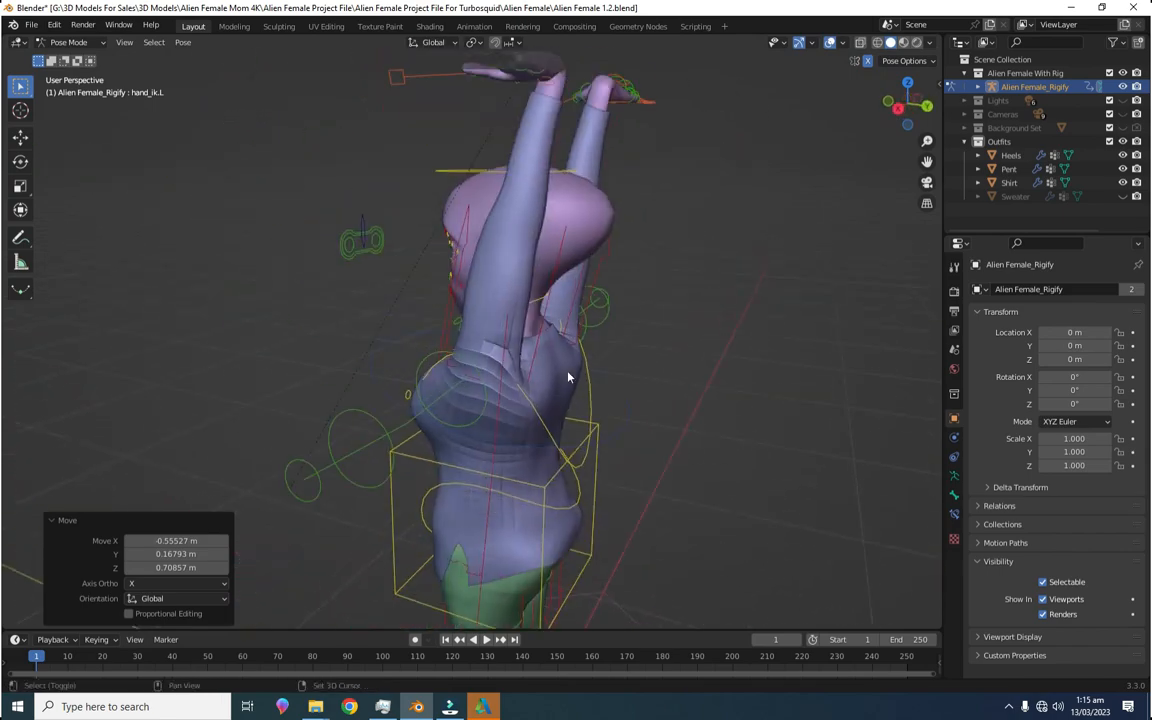
{"action": "scroll", "coordinate": [686, 423], "scroll_direction": "up", "scroll_amount": 4}
{"action": "mouse_move", "coordinate": [686, 423]}
{"action": "middle_mouse_down"}
{"action": "mouse_move", "coordinate": [525, 417]}
{"action": "mouse_move", "coordinate": [600, 410]}
{"action": "middle_mouse_up"}
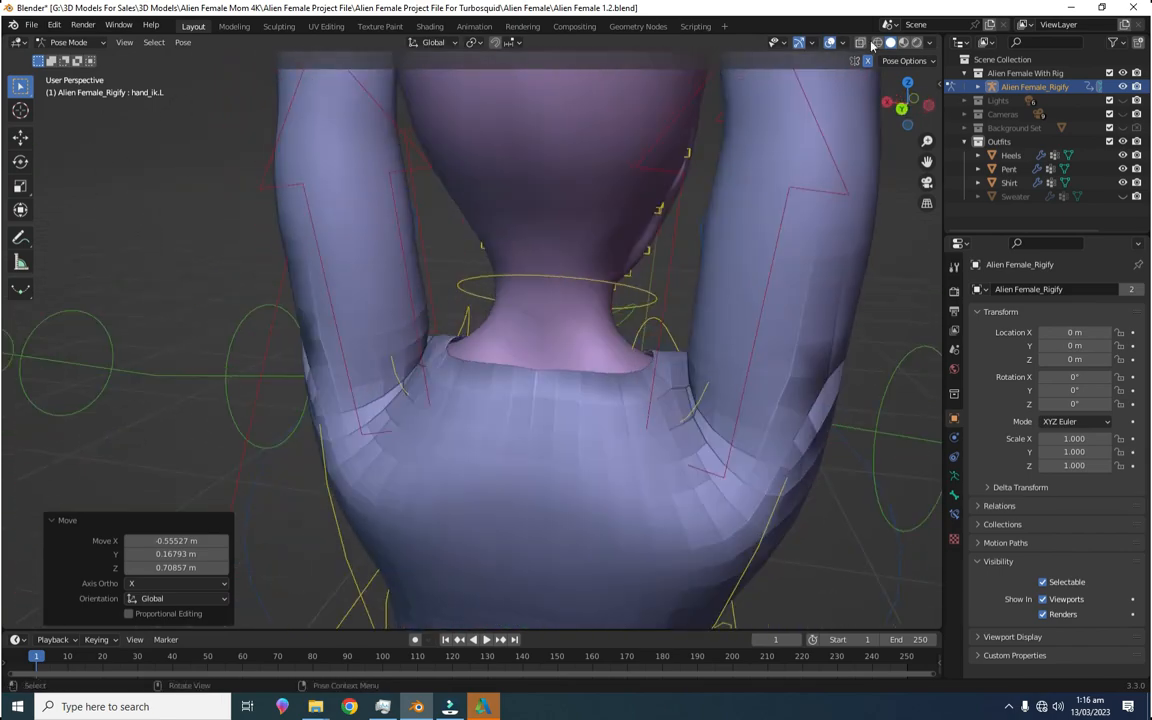
{"action": "left_click", "coordinate": [904, 43]}
{"action": "middle_click_drag", "start_coordinate": [730, 320], "coordinate": [499, 372]}
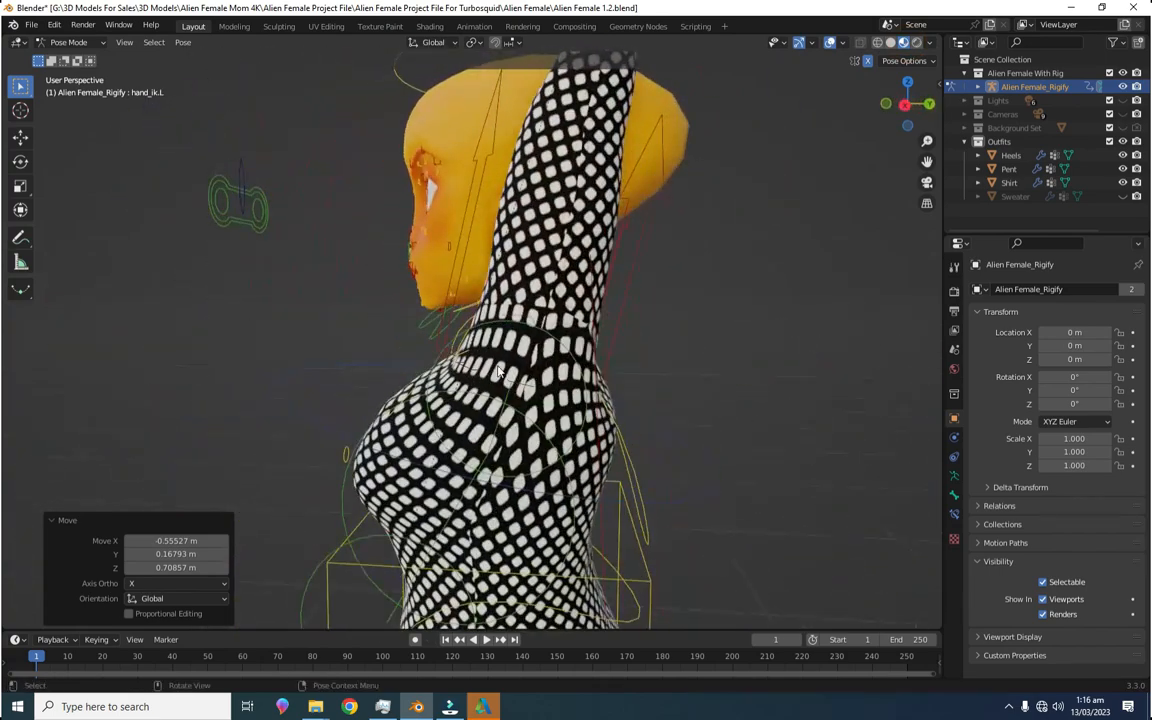
{"action": "left_click", "coordinate": [890, 43]}
{"action": "mouse_move", "coordinate": [859, 386]}
{"action": "middle_mouse_down"}
{"action": "mouse_move", "coordinate": [707, 381]}
{"action": "mouse_move", "coordinate": [827, 392]}
{"action": "mouse_move", "coordinate": [676, 393]}
{"action": "mouse_move", "coordinate": [684, 476]}
{"action": "mouse_move", "coordinate": [729, 316]}
{"action": "mouse_move", "coordinate": [751, 440]}
{"action": "mouse_move", "coordinate": [866, 445]}
{"action": "mouse_move", "coordinate": [535, 458]}
{"action": "mouse_move", "coordinate": [697, 460]}
{"action": "mouse_move", "coordinate": [661, 477]}
{"action": "mouse_move", "coordinate": [655, 459]}
{"action": "middle_mouse_up"}
Step: Move the mirrored foot IK controls about 0.27 m outward and 0.29 m up, and set the left foot's IK-FK to 0.000
{"action": "left_click", "coordinate": [519, 562]}
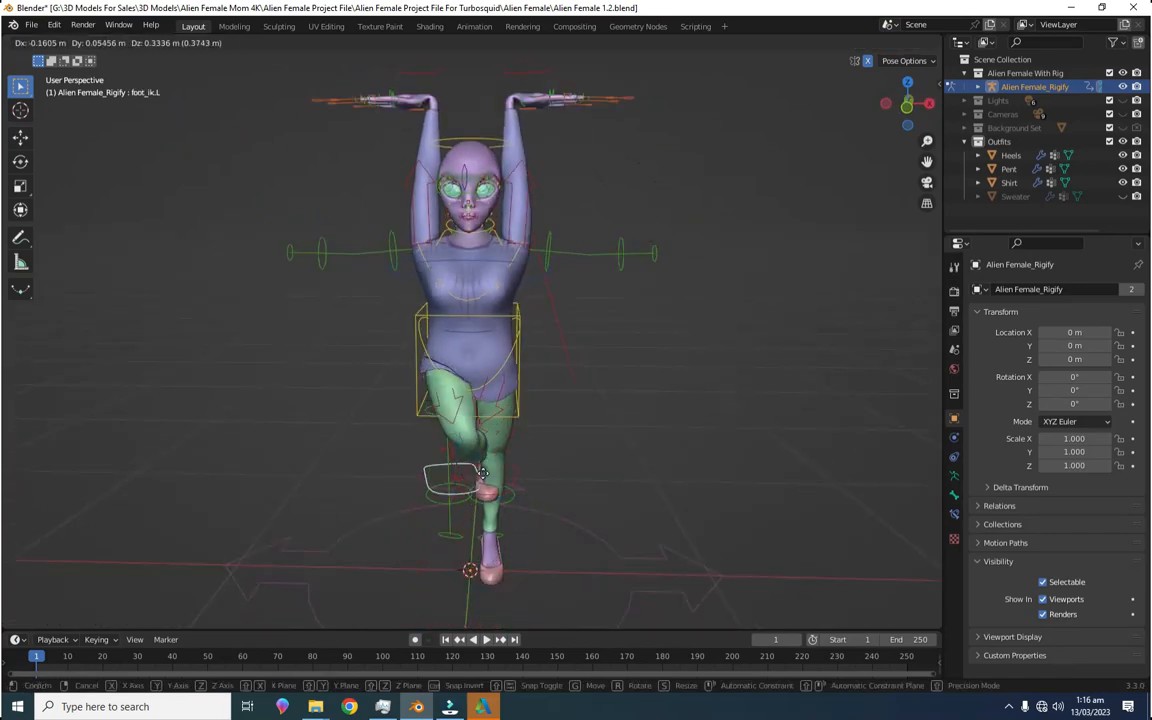
{"action": "left_click", "coordinate": [587, 490]}
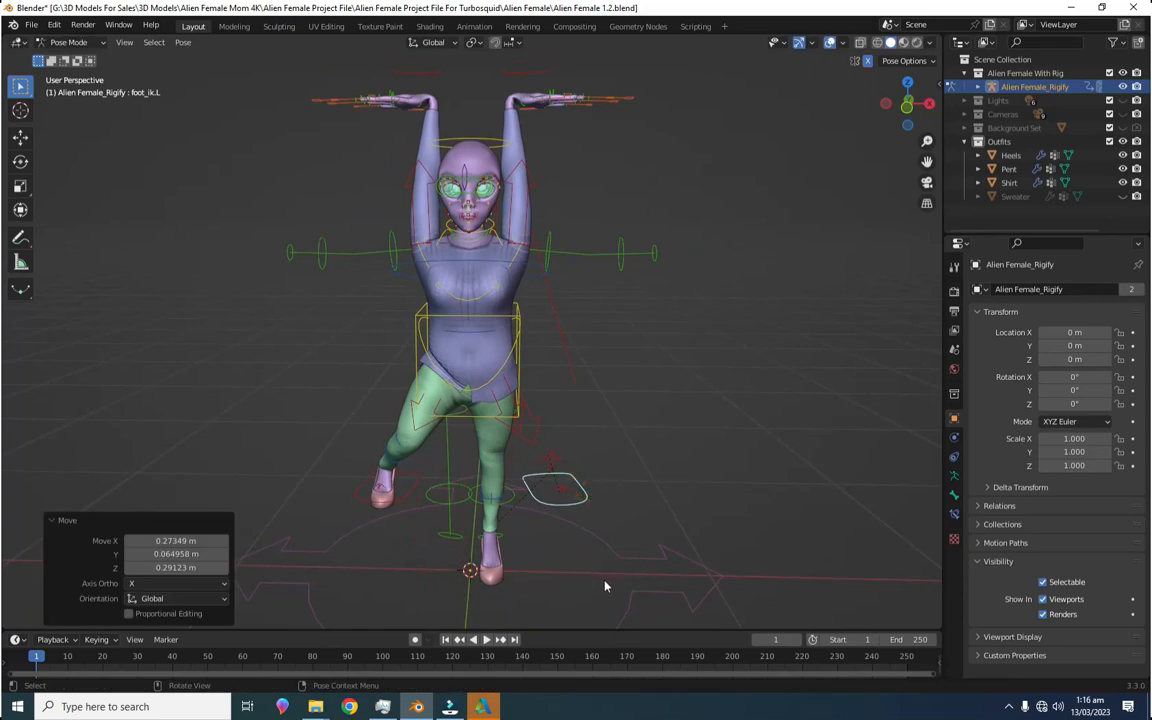
{"action": "key", "text": "n"}
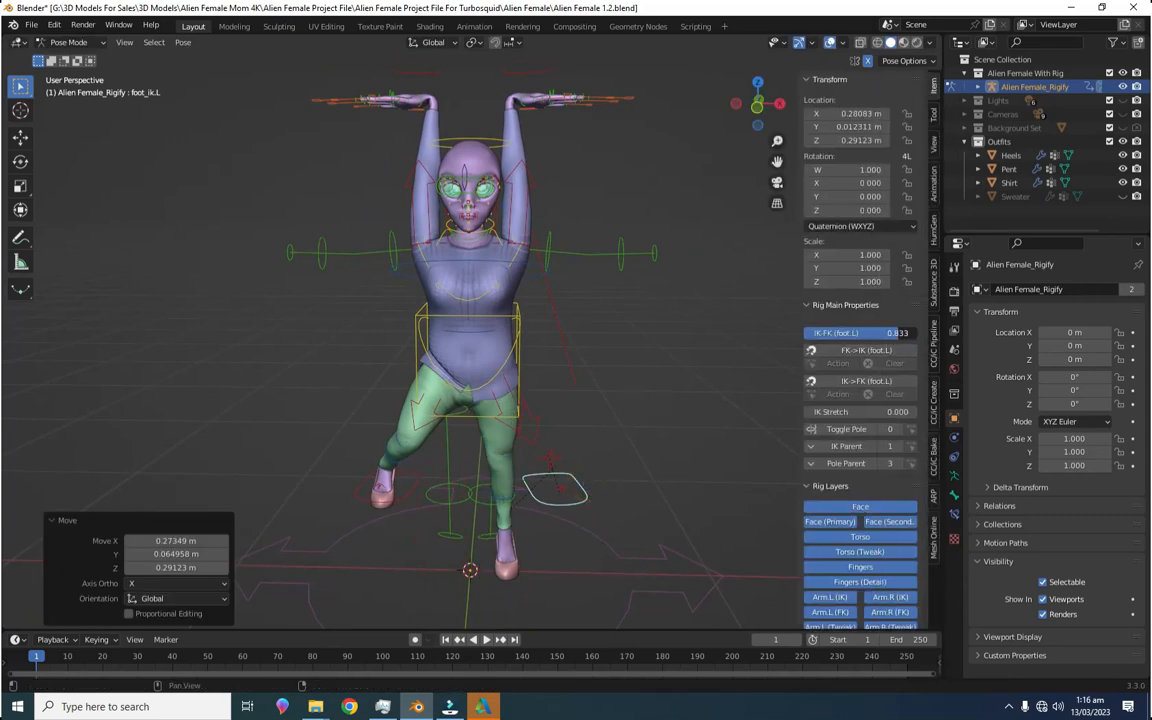
{"action": "left_click", "coordinate": [581, 500]}
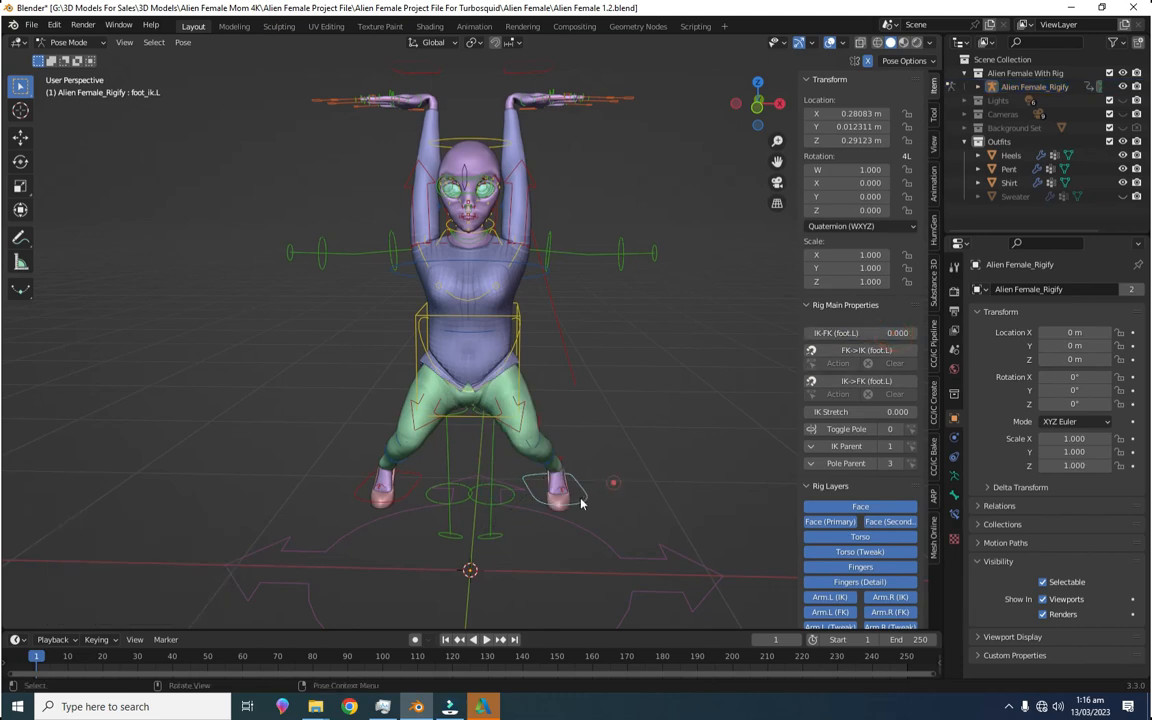
Step: Swing the mirrored foot IK controls through a wide leg spread and settle them in a bent-knee stance
{"action": "key", "text": "g"}
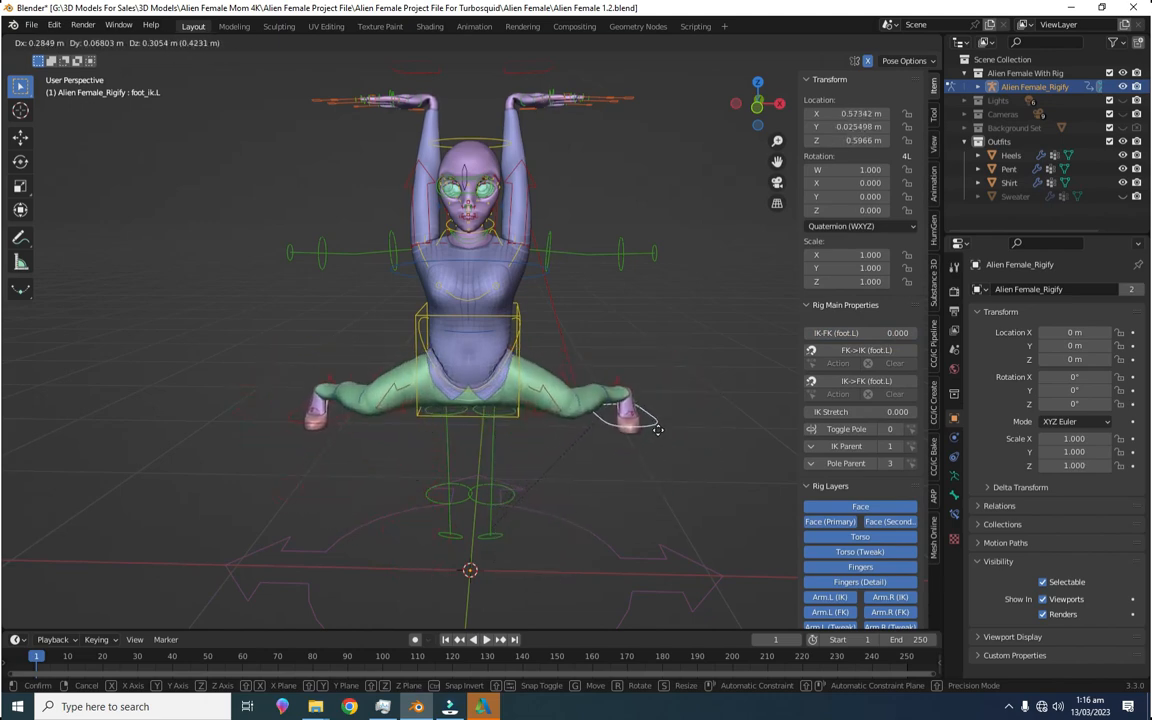
{"action": "left_click", "coordinate": [571, 515]}
{"action": "mouse_move", "coordinate": [580, 500]}
{"action": "middle_mouse_down"}
{"action": "mouse_move", "coordinate": [489, 476]}
{"action": "mouse_move", "coordinate": [535, 507]}
{"action": "mouse_move", "coordinate": [650, 506]}
{"action": "mouse_move", "coordinate": [566, 518]}
{"action": "middle_mouse_up"}
Step: Lower both hands to shoulder height and move the mirrored feet about 0.21 m inward and 0.25 m down
{"action": "left_click", "coordinate": [535, 72]}
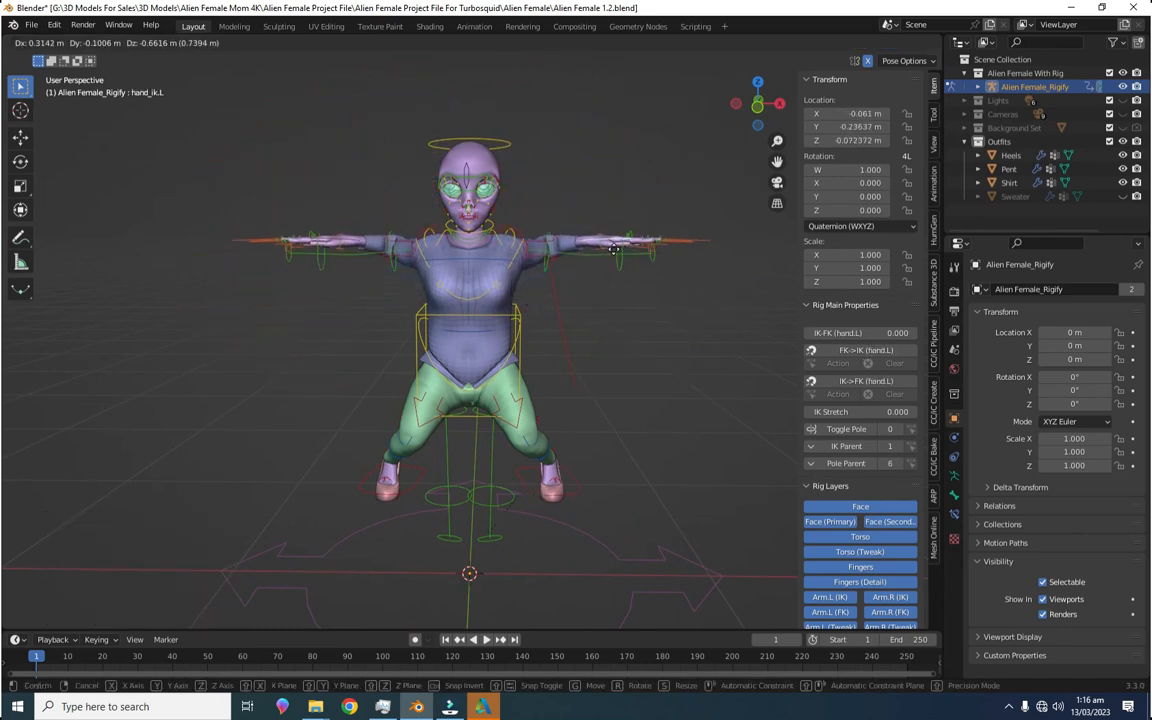
{"action": "left_click", "coordinate": [614, 264]}
{"action": "middle_click_drag", "start_coordinate": [684, 367], "coordinate": [652, 568]}
{"action": "left_click", "coordinate": [578, 522]}
{"action": "key", "text": "g"}
{"action": "left_click", "coordinate": [533, 591]}
Step: Try rotating the hips control about the global Z and X axes
{"action": "scroll", "coordinate": [581, 250], "scroll_direction": "up", "scroll_amount": 4}
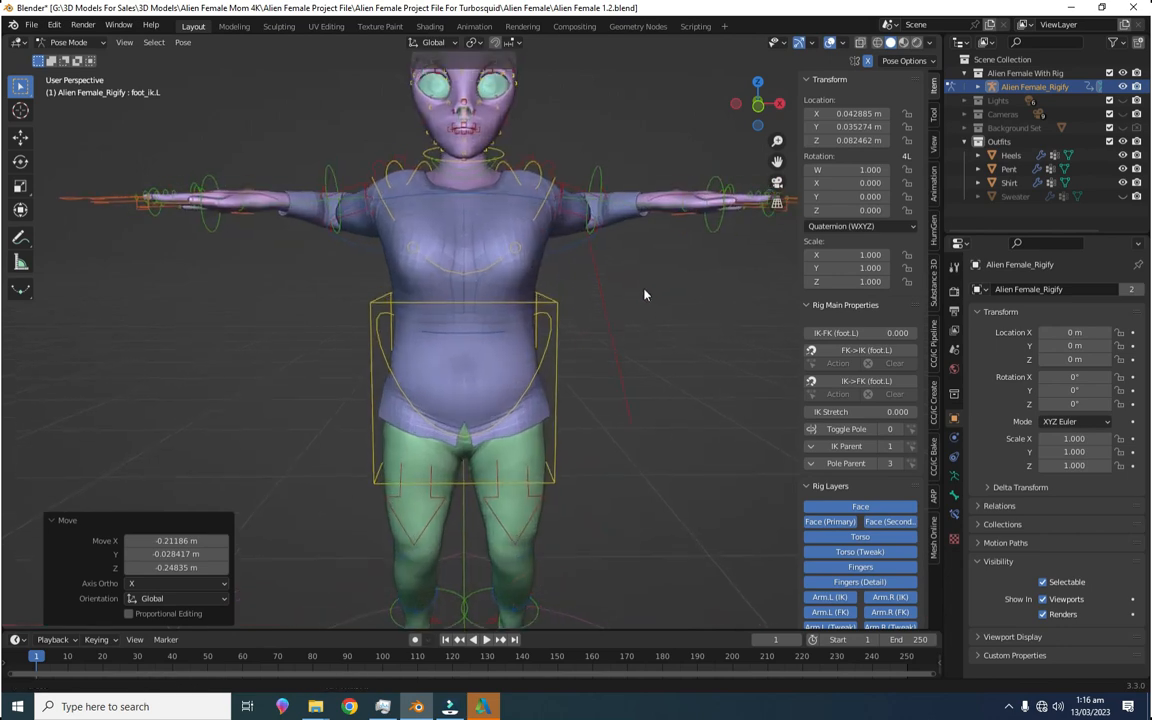
{"action": "left_click", "coordinate": [530, 400]}
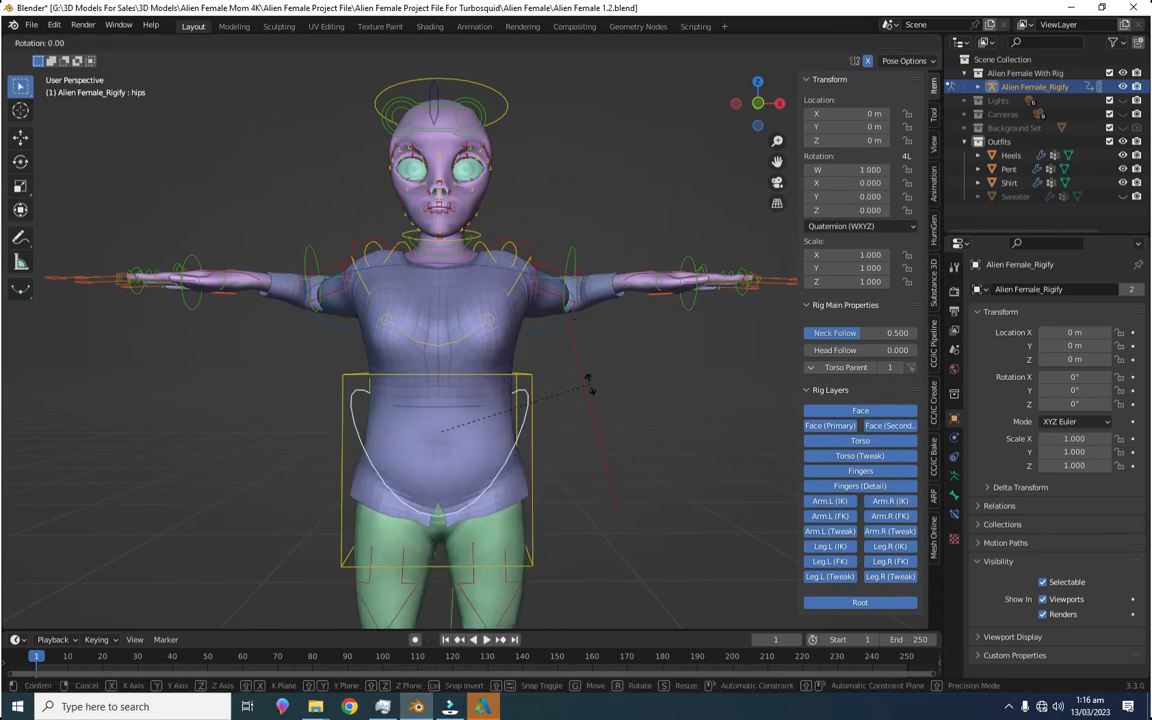
{"action": "key", "text": "z"}
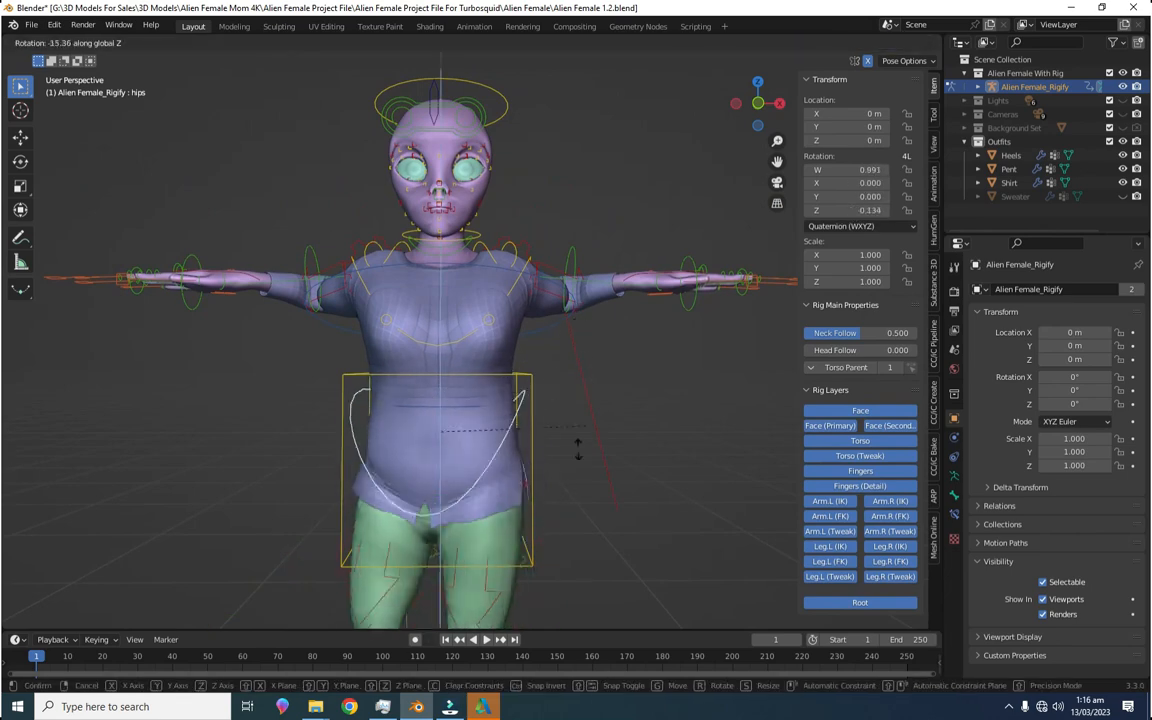
{"action": "key", "text": "x"}
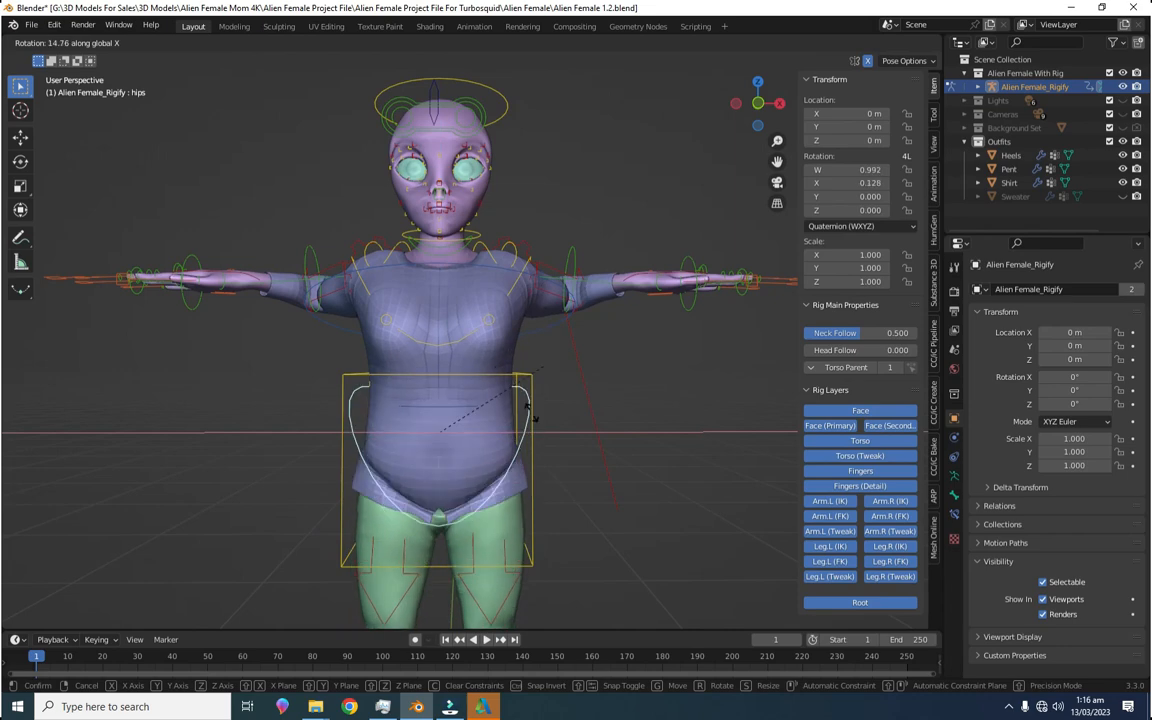
{"action": "key", "text": "Escape"}
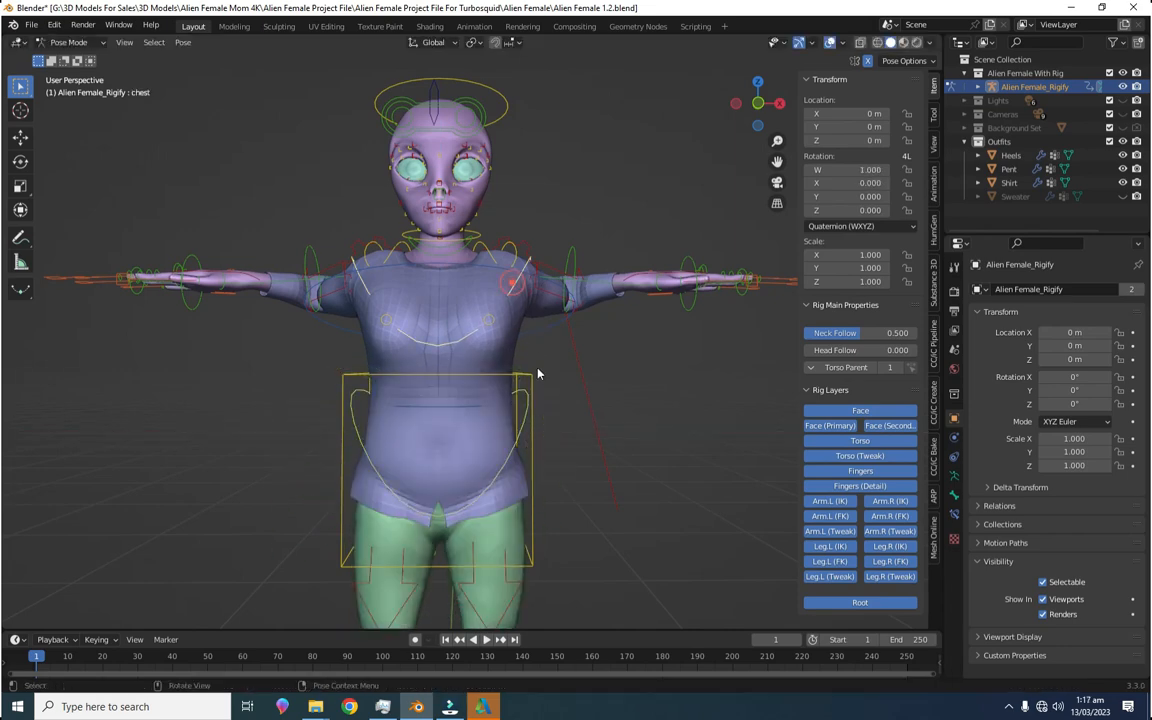
Step: Try rotating the chest control freely and about the global Z axis
{"action": "key", "text": "r"}
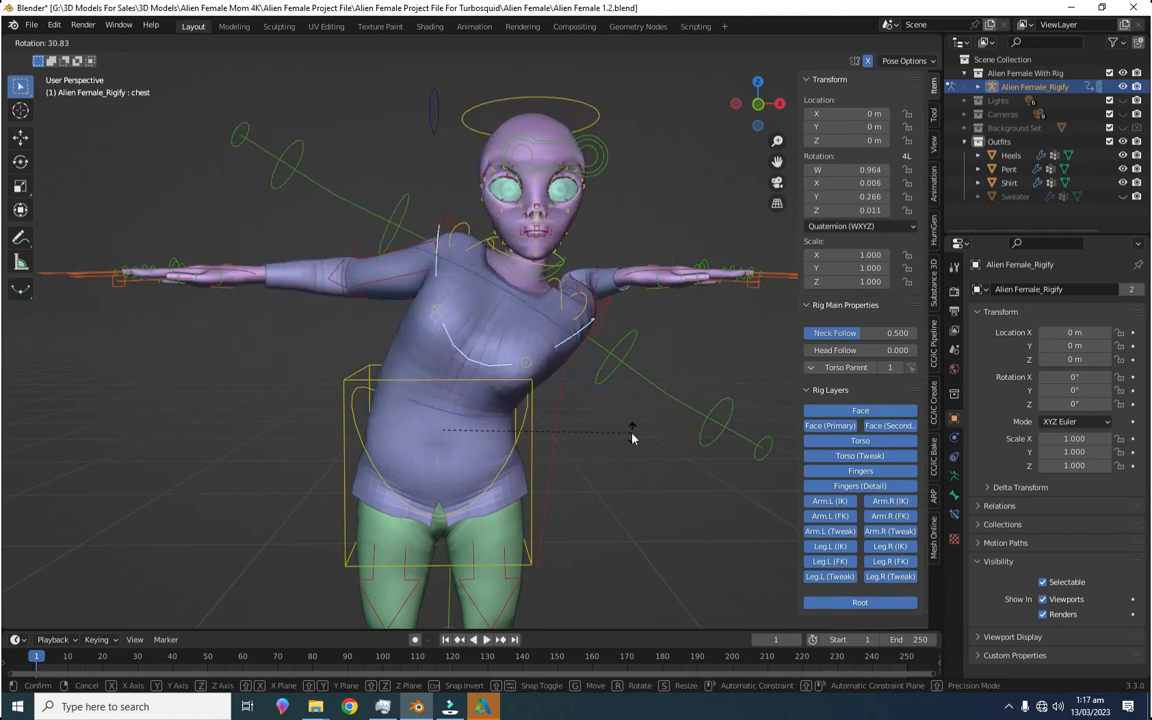
{"action": "key", "text": "Escape"}
{"action": "key", "text": "z"}
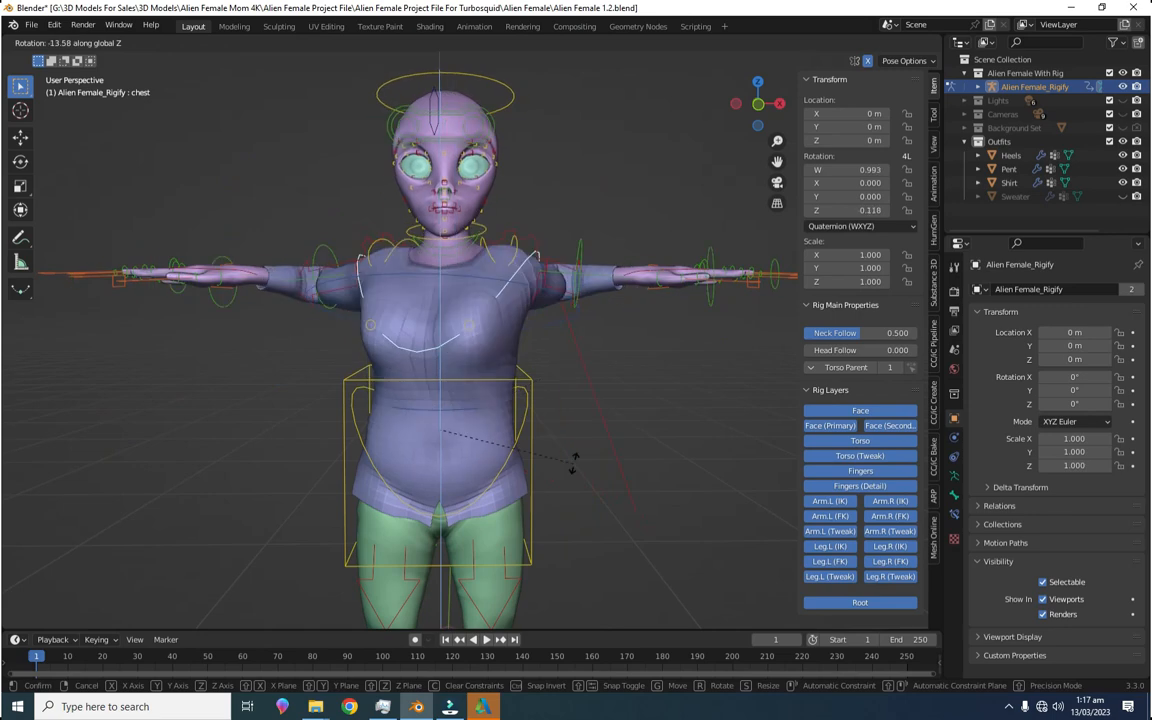
{"action": "key", "text": "Escape"}
Step: Straighten both arms by moving the mirrored hand IK controls about 0.28 m outward along X
{"action": "middle_click_drag", "start_coordinate": [552, 342], "coordinate": [690, 347]}
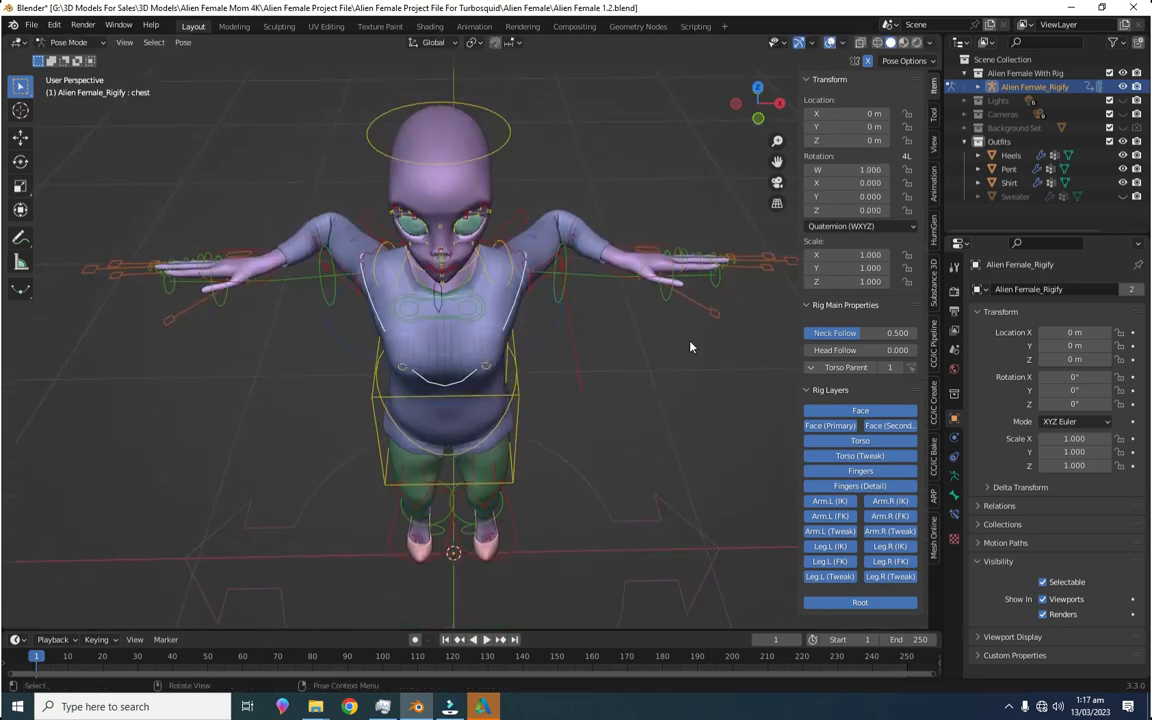
{"action": "left_click", "coordinate": [656, 242]}
{"action": "left_click", "coordinate": [761, 240]}
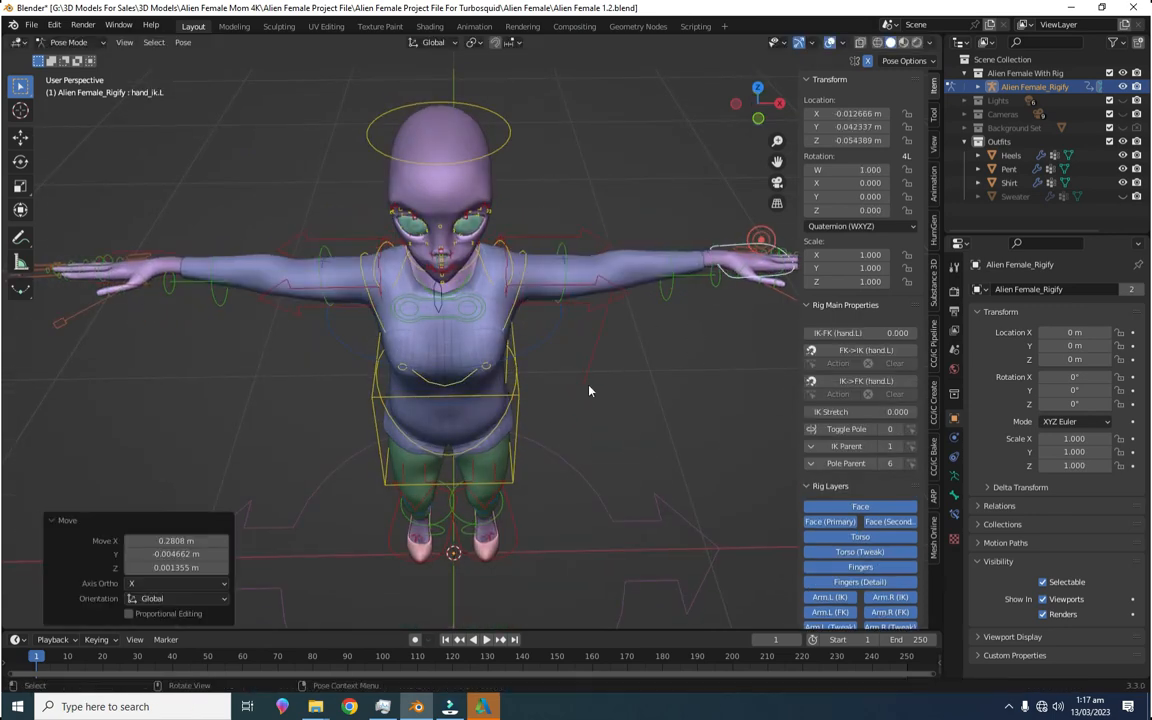
Step: Try rotating the chest control about the global Z and X axes with the arms extended
{"action": "middle_click_drag", "start_coordinate": [589, 404], "coordinate": [589, 335]}
{"action": "left_click", "coordinate": [514, 369]}
{"action": "scroll", "coordinate": [514, 350], "scroll_direction": "up", "scroll_amount": 1}
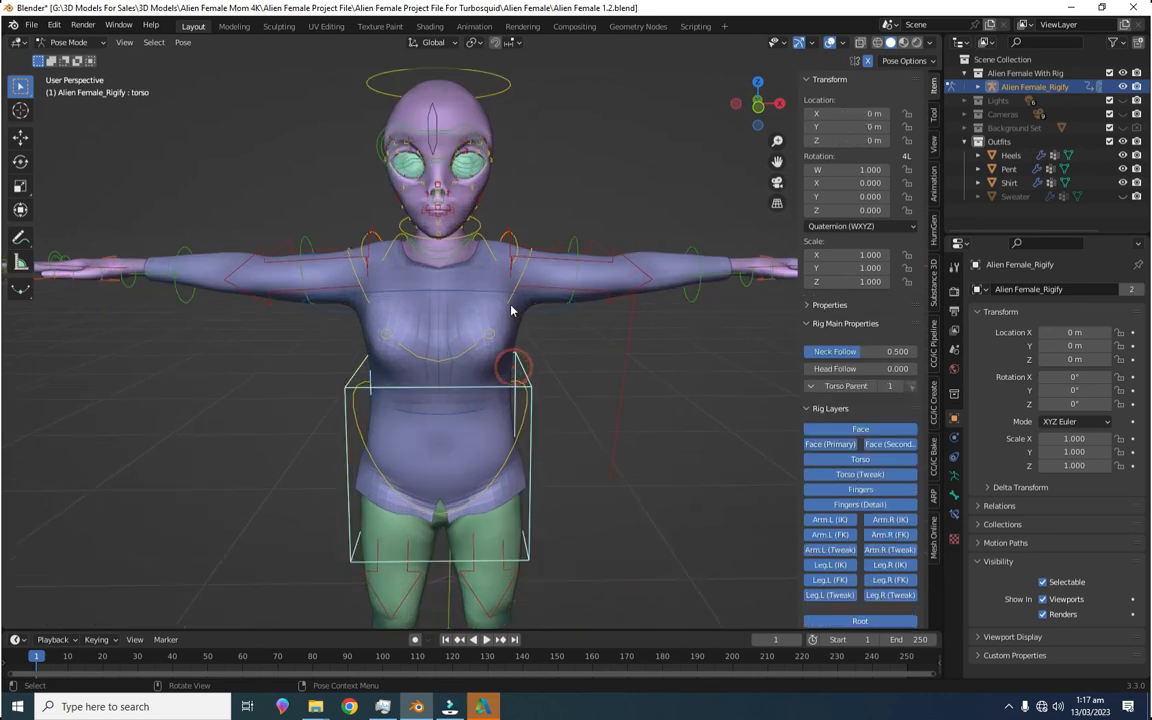
{"action": "left_click", "coordinate": [509, 305]}
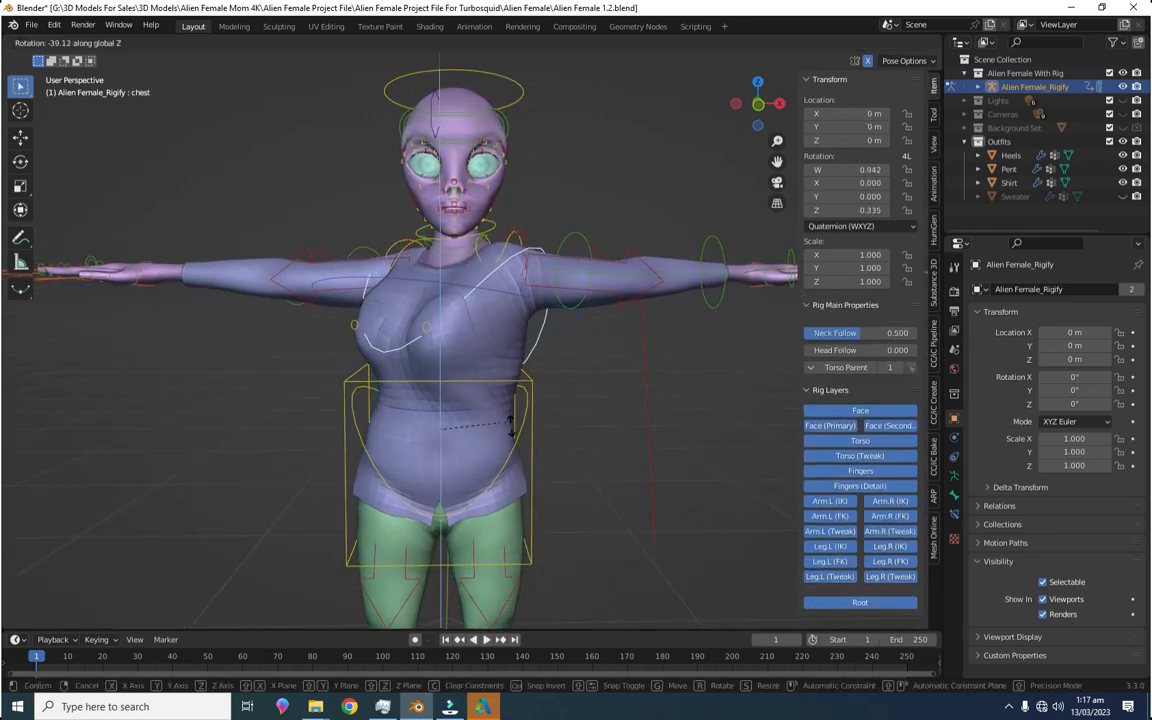
{"action": "key", "text": "x"}
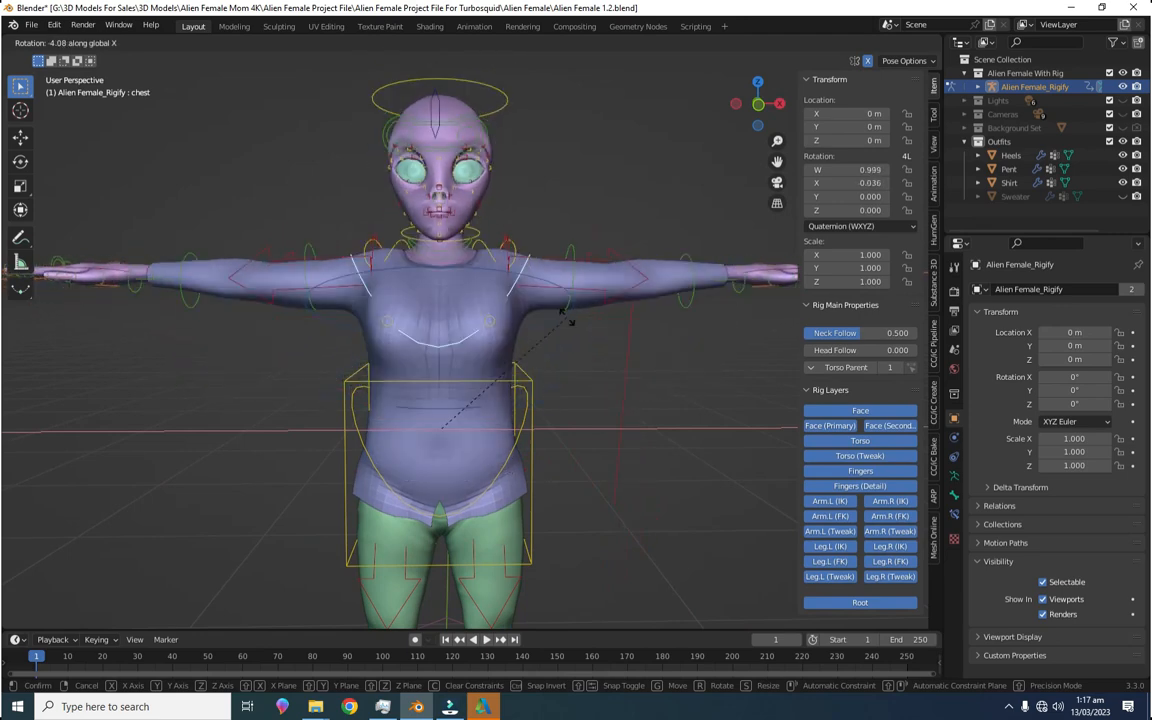
{"action": "key", "text": "Escape"}
Step: Try rotating the mirrored shoulder controls freely and about the global Z and X axes
{"action": "middle_click_drag", "start_coordinate": [568, 321], "coordinate": [584, 342]}
{"action": "left_click", "coordinate": [487, 244]}
{"action": "key", "text": "r"}
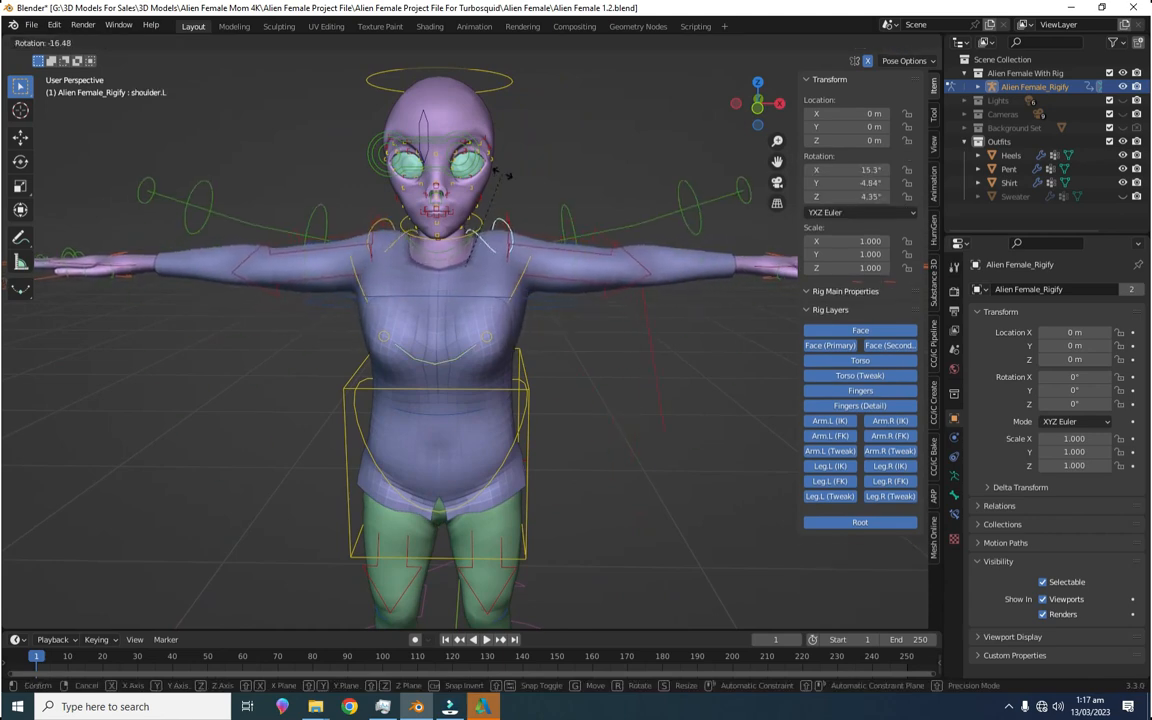
{"action": "key", "text": "z"}
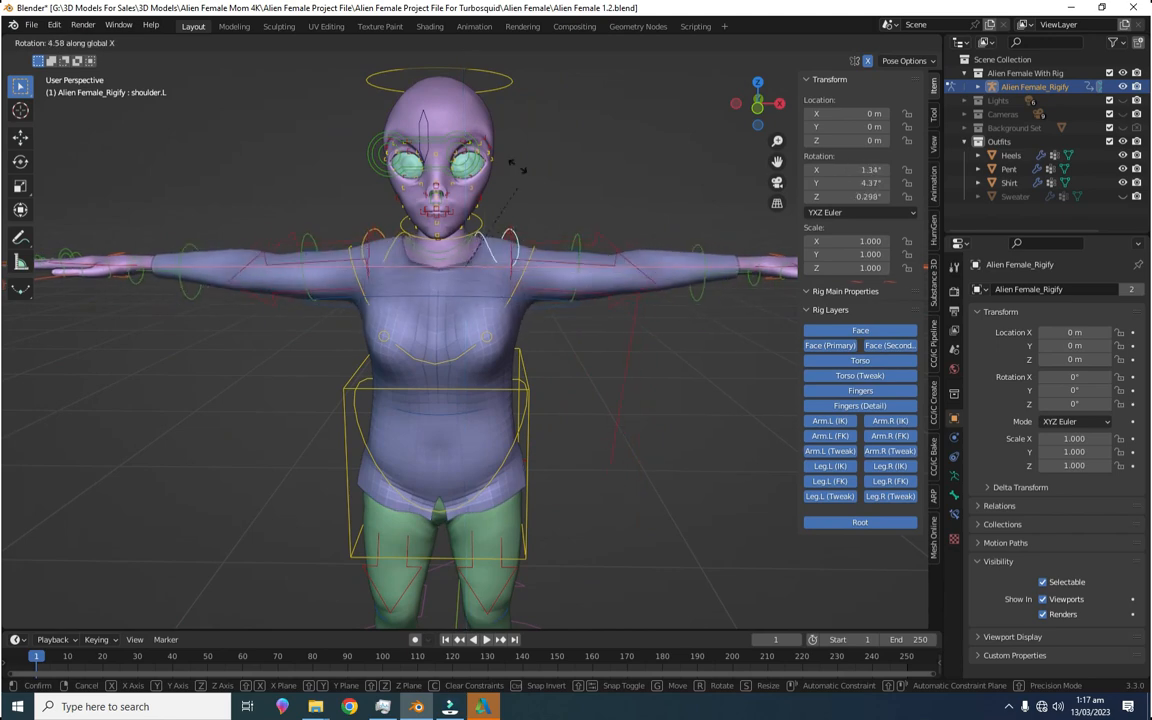
{"action": "key", "text": "Escape"}
Step: Try rotating the hips control freely from a side view
{"action": "middle_click_drag", "start_coordinate": [527, 311], "coordinate": [684, 406]}
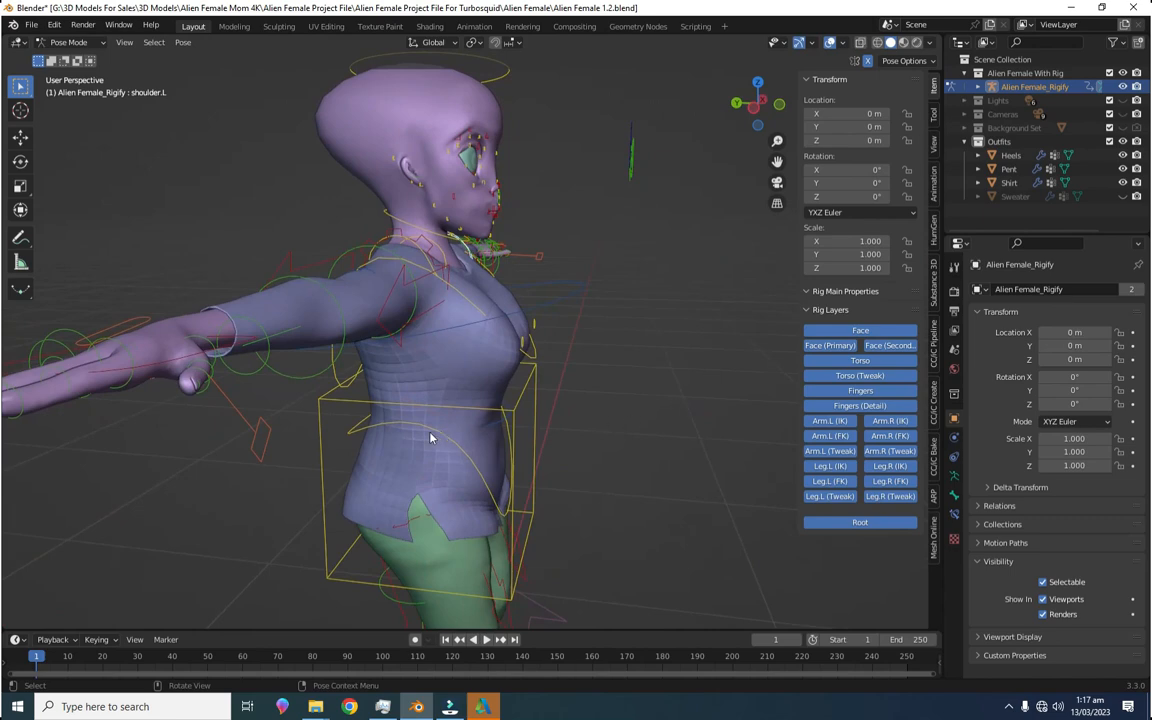
{"action": "left_click", "coordinate": [386, 430]}
{"action": "key", "text": "r"}
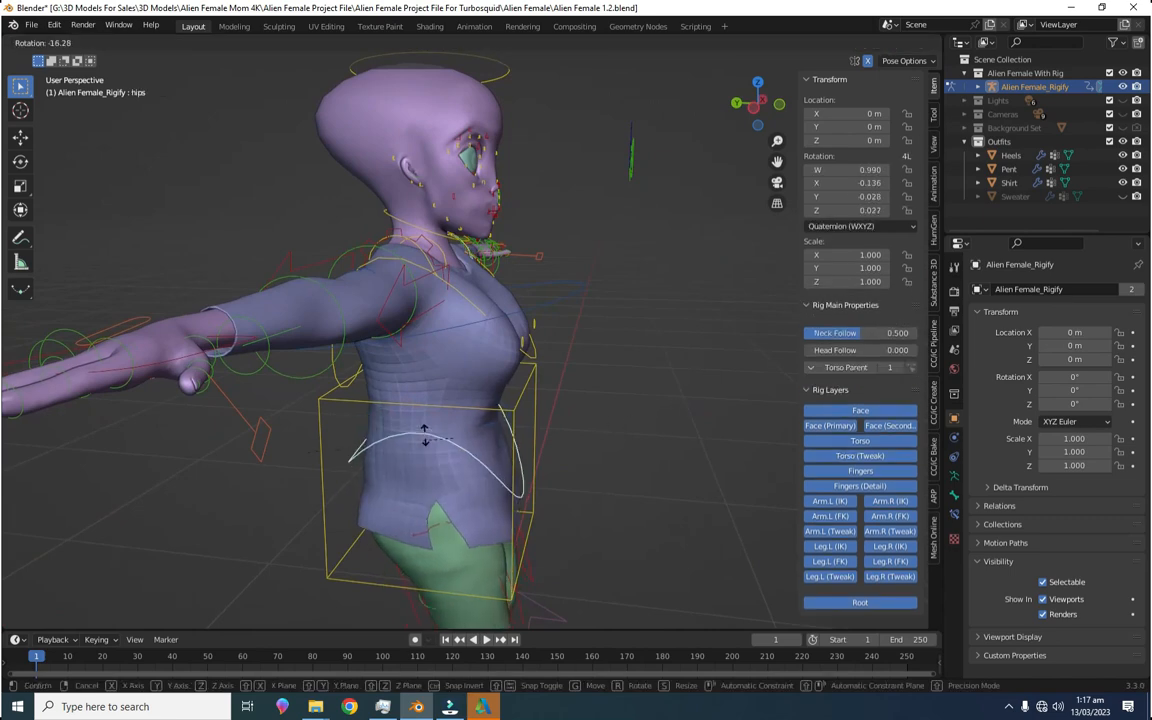
{"action": "right_click", "coordinate": [405, 434]}
Step: Rotate the torso control by about -50.2° around the view axis from the side
{"action": "left_click", "coordinate": [522, 400]}
{"action": "key", "text": "r"}
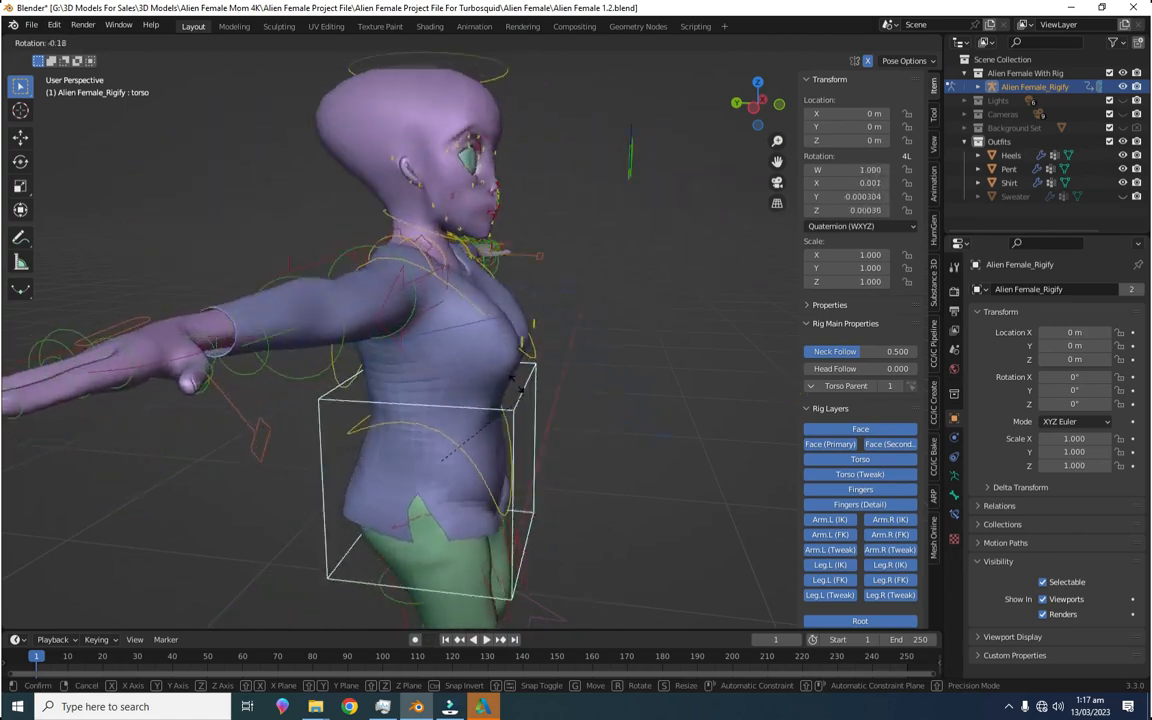
{"action": "left_click", "coordinate": [440, 342]}
Step: Rotate the torso control by about 51.5° around the global X axis
{"action": "middle_click_drag", "start_coordinate": [442, 342], "coordinate": [503, 370]}
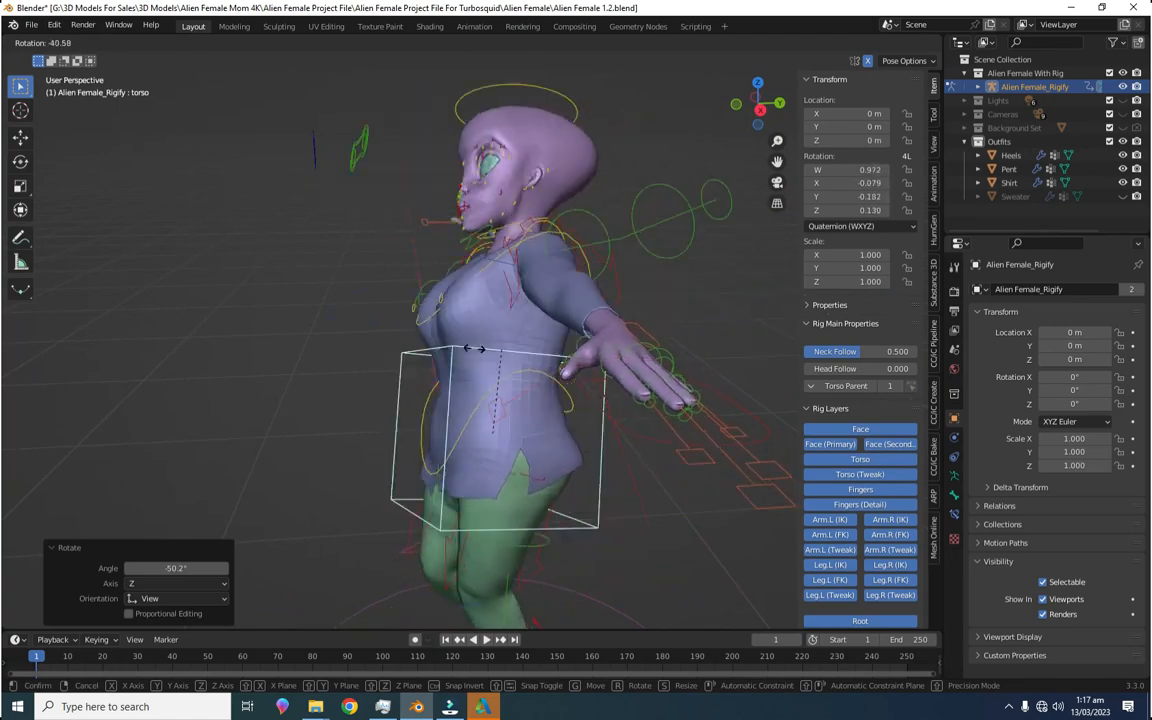
{"action": "key", "text": "z"}
{"action": "key", "text": "x"}
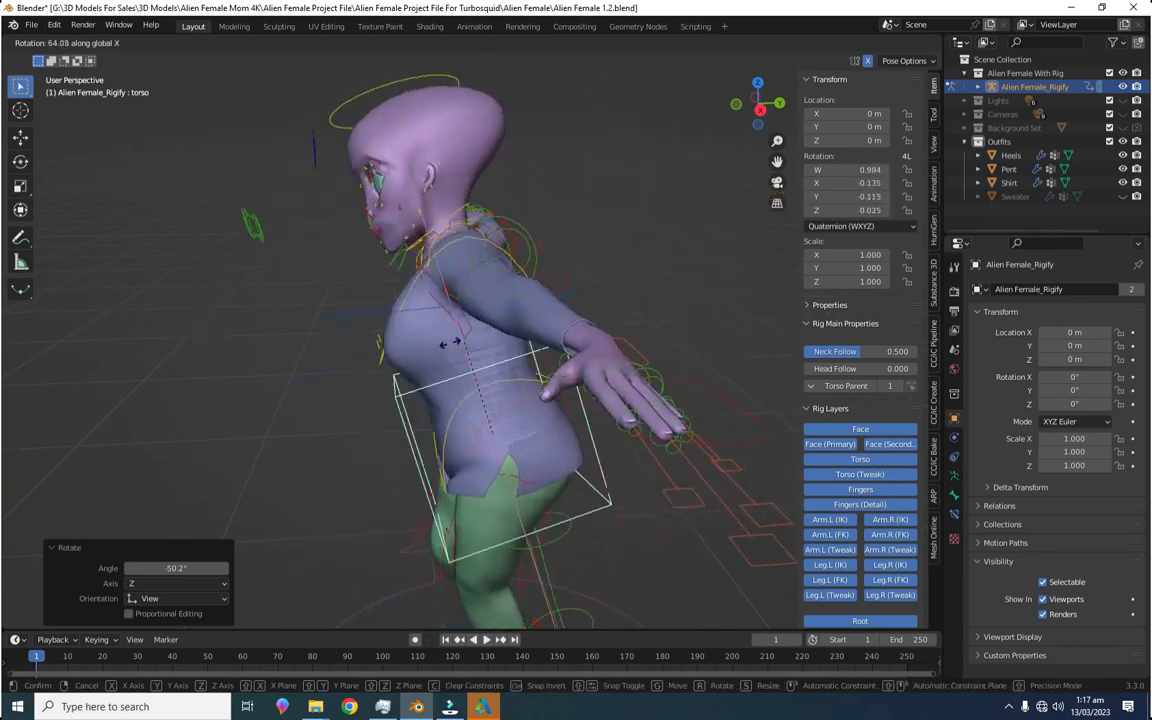
{"action": "left_click", "coordinate": [458, 395]}
Step: Switch the viewport to material preview and examine the leaning character's outfit
{"action": "mouse_move", "coordinate": [458, 395]}
{"action": "middle_mouse_down"}
{"action": "mouse_move", "coordinate": [612, 393]}
{"action": "mouse_move", "coordinate": [589, 442]}
{"action": "mouse_move", "coordinate": [645, 466]}
{"action": "mouse_move", "coordinate": [640, 395]}
{"action": "mouse_move", "coordinate": [393, 399]}
{"action": "mouse_move", "coordinate": [424, 391]}
{"action": "mouse_move", "coordinate": [301, 386]}
{"action": "mouse_move", "coordinate": [573, 392]}
{"action": "mouse_move", "coordinate": [581, 411]}
{"action": "mouse_move", "coordinate": [410, 400]}
{"action": "mouse_move", "coordinate": [663, 388]}
{"action": "mouse_move", "coordinate": [430, 373]}
{"action": "middle_mouse_up"}
{"action": "left_click", "coordinate": [903, 42]}
{"action": "scroll", "coordinate": [573, 392], "scroll_direction": "up", "scroll_amount": 5}
{"action": "scroll", "coordinate": [430, 373], "scroll_direction": "down", "scroll_amount": 8}
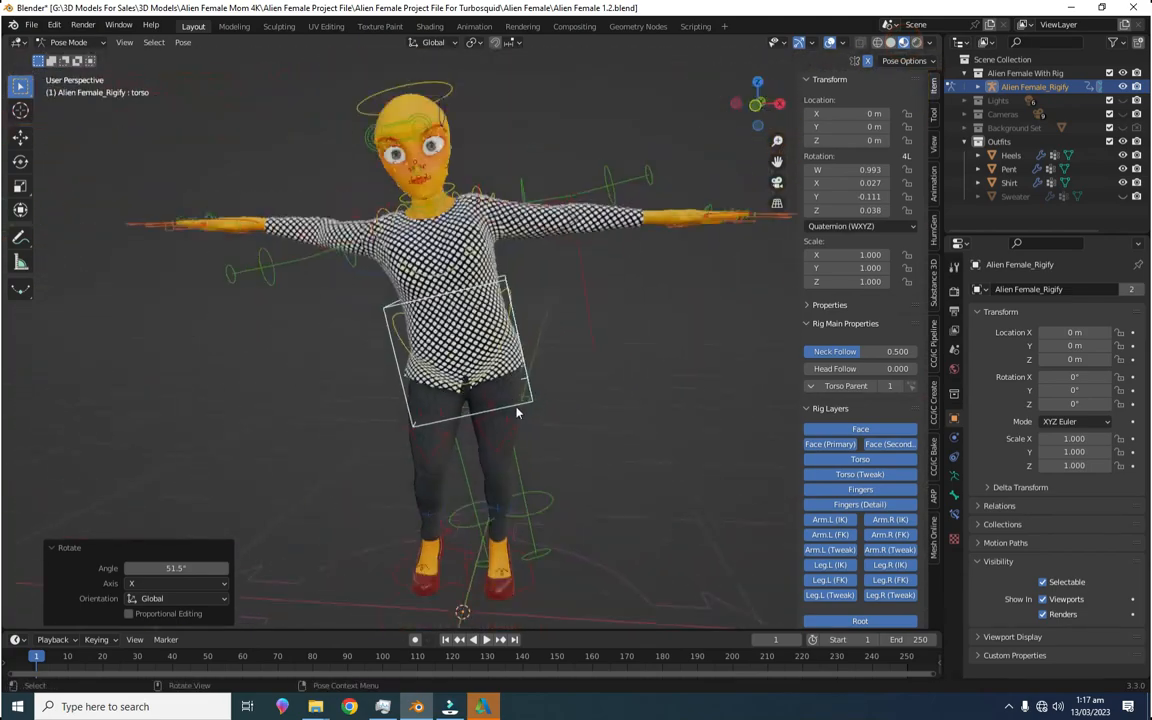
Step: Raise and bring in the left hand IK control by about -0.475 m in X, 0.143 m in Y and 0.281 m in Z
{"action": "middle_click_drag", "start_coordinate": [652, 481], "coordinate": [652, 491]}
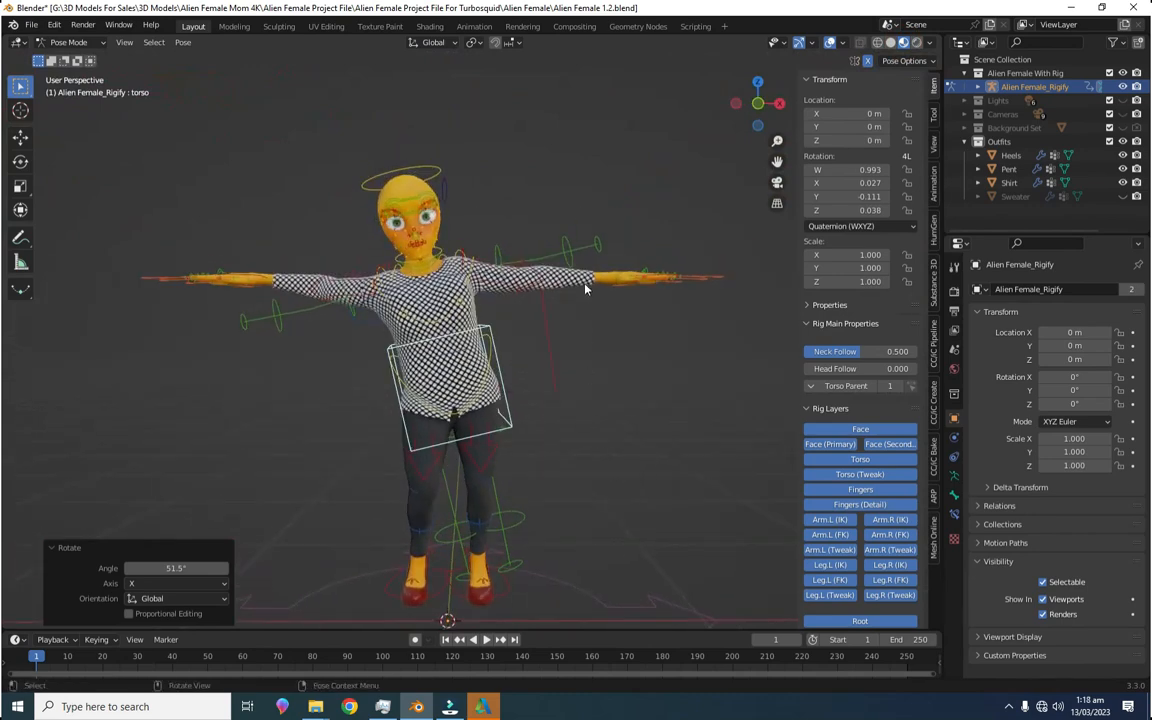
{"action": "middle_click_drag", "start_coordinate": [660, 281], "coordinate": [257, 324]}
{"action": "left_click", "coordinate": [251, 278]}
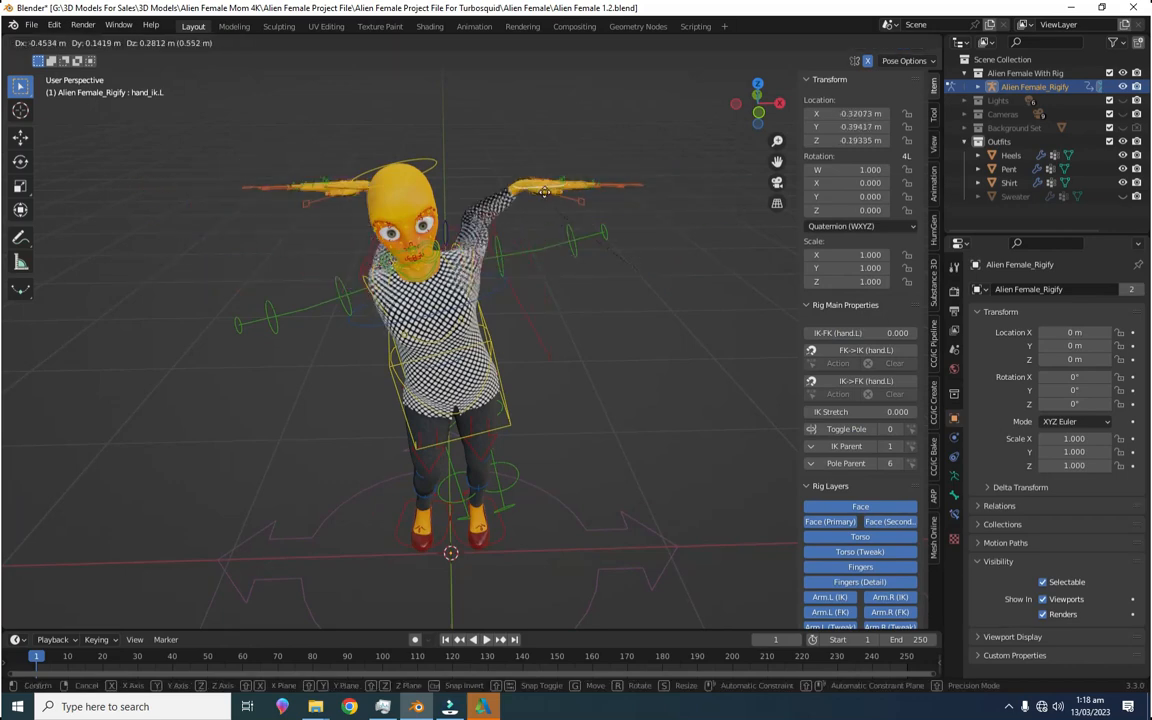
{"action": "left_click", "coordinate": [558, 214]}
Step: Lower the left hand IK control from a side view by about 0.147 m in X, -0.123 m in Y and -0.45 m in Z
{"action": "middle_click_drag", "start_coordinate": [588, 250], "coordinate": [375, 250]}
{"action": "key", "text": "g"}
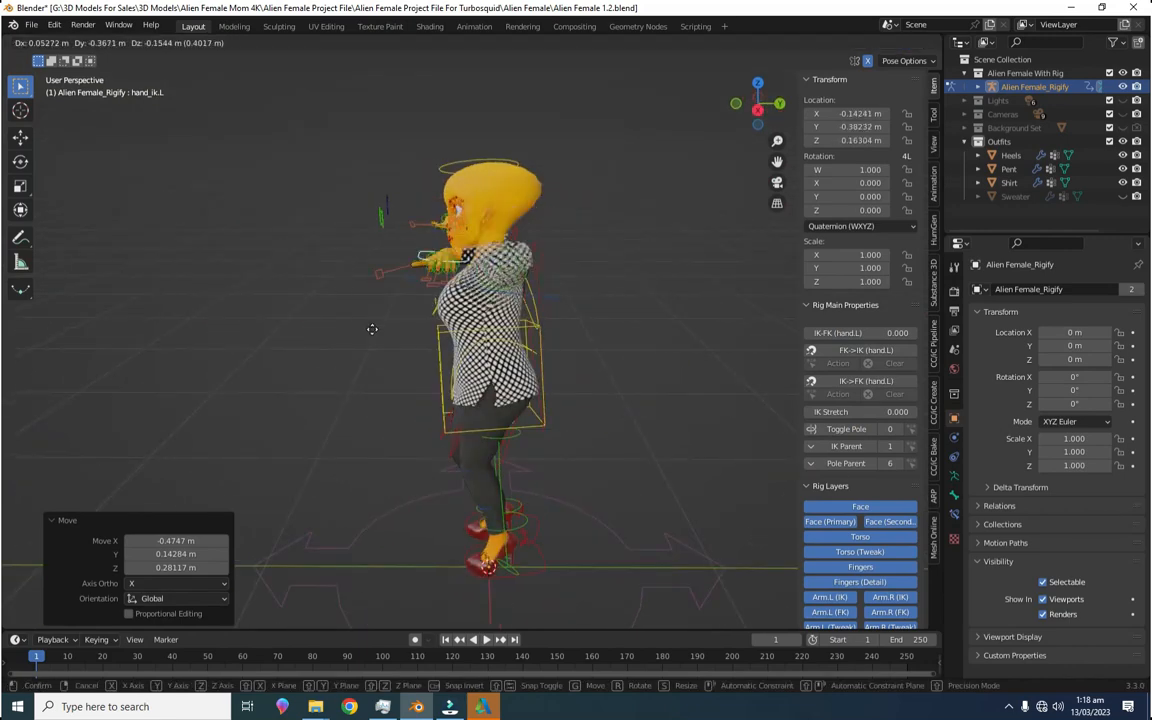
{"action": "left_click", "coordinate": [400, 393]}
Step: Stretch the arm outward by moving the left hand IK control about 0.397 m in X, -0.031 m in Y and 0.062 m in Z
{"action": "middle_click_drag", "start_coordinate": [400, 393], "coordinate": [522, 383]}
{"action": "scroll", "coordinate": [522, 383], "scroll_direction": "down", "scroll_amount": 1}
{"action": "key", "text": "g"}
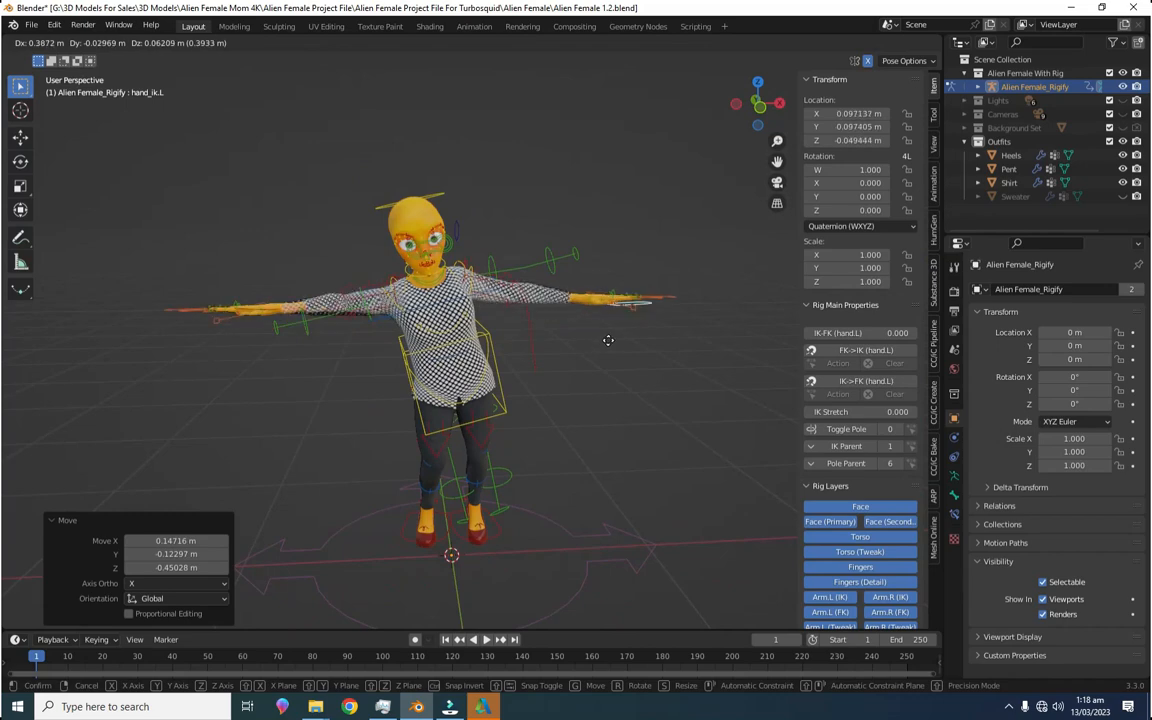
{"action": "left_click", "coordinate": [608, 340]}
{"action": "scroll", "coordinate": [511, 502], "scroll_direction": "up", "scroll_amount": 1}
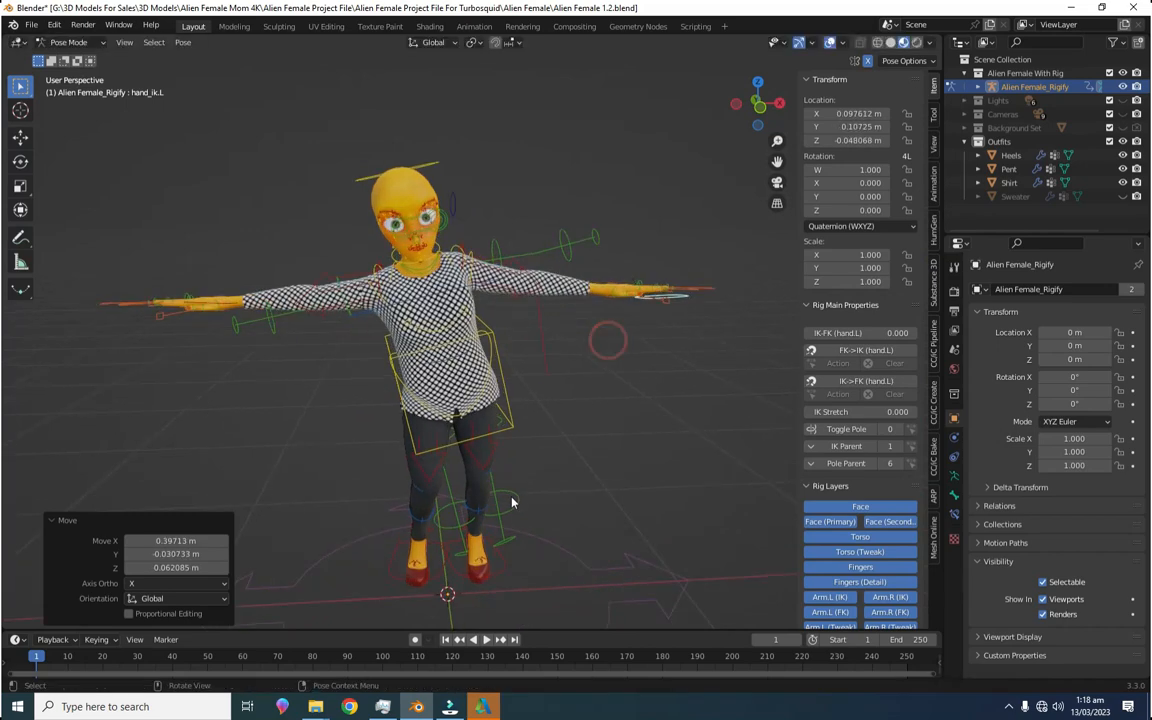
Step: Move the left foot IK control by about 0.053 m in X, -0.004 m in Y and 0.033 m in Z
{"action": "left_click", "coordinate": [496, 574]}
{"action": "key", "text": "g"}
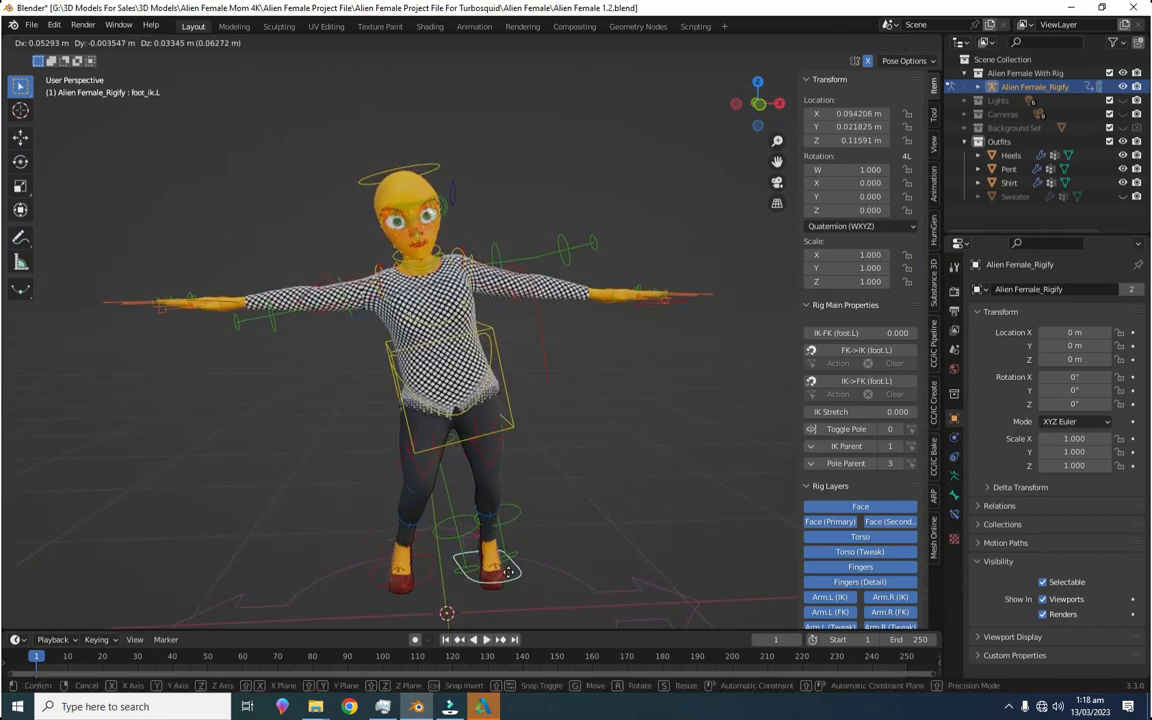
{"action": "left_click", "coordinate": [508, 571]}
Step: Rotate the hips control around the view axis to tilt the pelvis and legs sideways
{"action": "left_click", "coordinate": [499, 350]}
{"action": "key", "text": "r"}
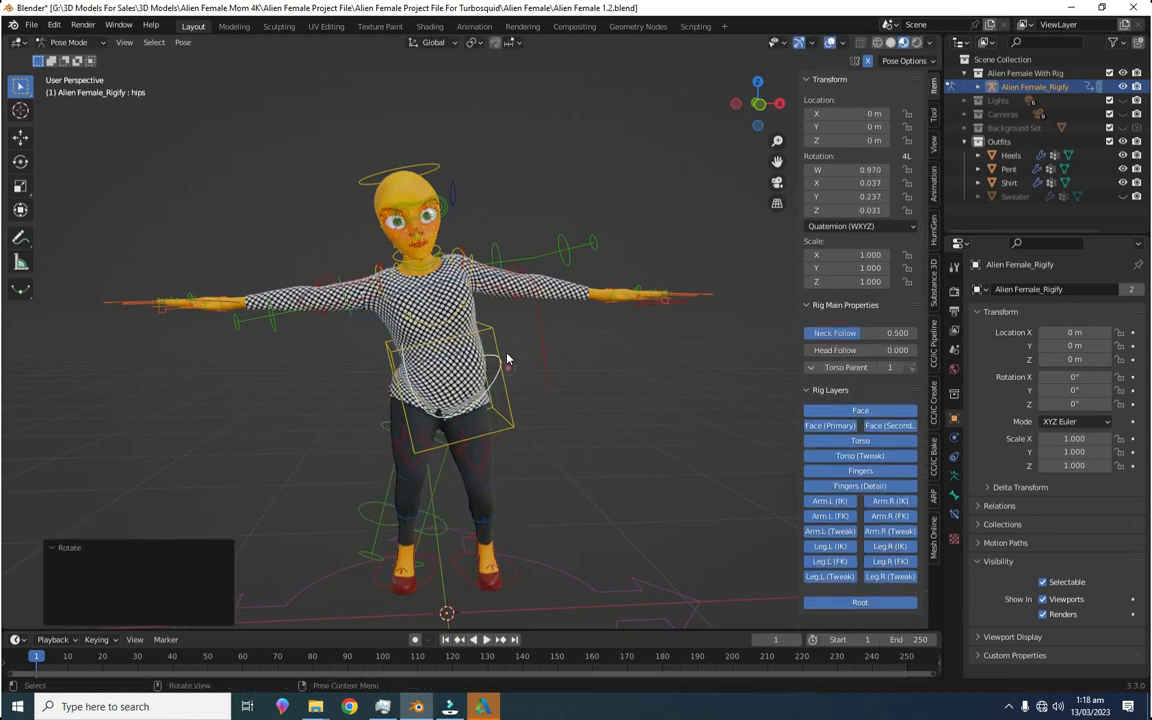
{"action": "left_click", "coordinate": [508, 372]}
Step: Rotate the torso control by about 18.3° around the view axis to straighten the upper body
{"action": "left_click", "coordinate": [490, 330]}
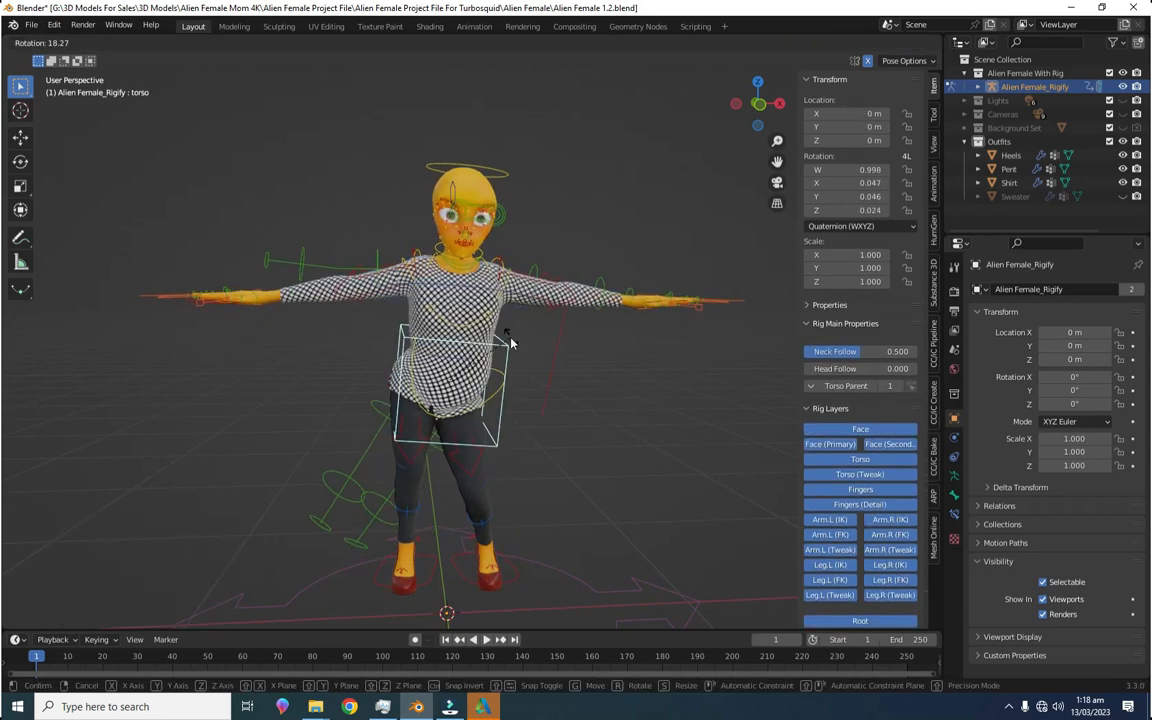
{"action": "left_click", "coordinate": [512, 337]}
{"action": "middle_click_drag", "start_coordinate": [515, 396], "coordinate": [378, 437]}
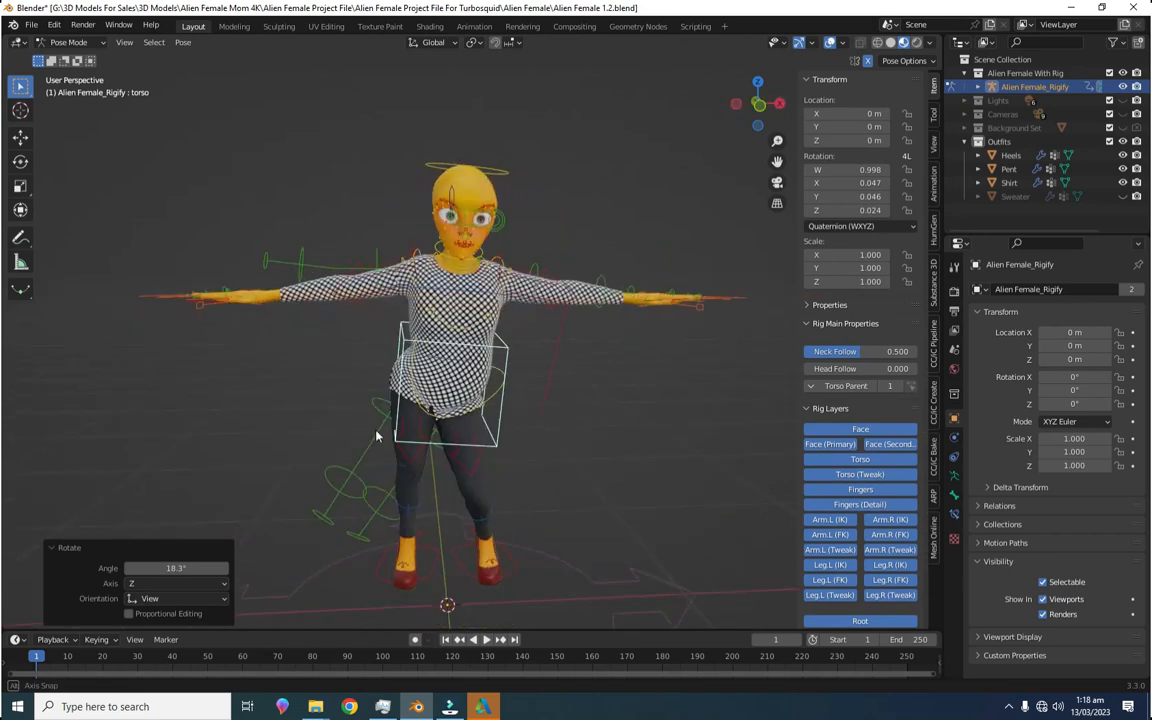
Step: Switch to the Sculpting workspace and examine the posed character's outfit from several angles without the rig controls
{"action": "left_click", "coordinate": [280, 26]}
{"action": "middle_click_drag", "start_coordinate": [598, 325], "coordinate": [476, 372]}
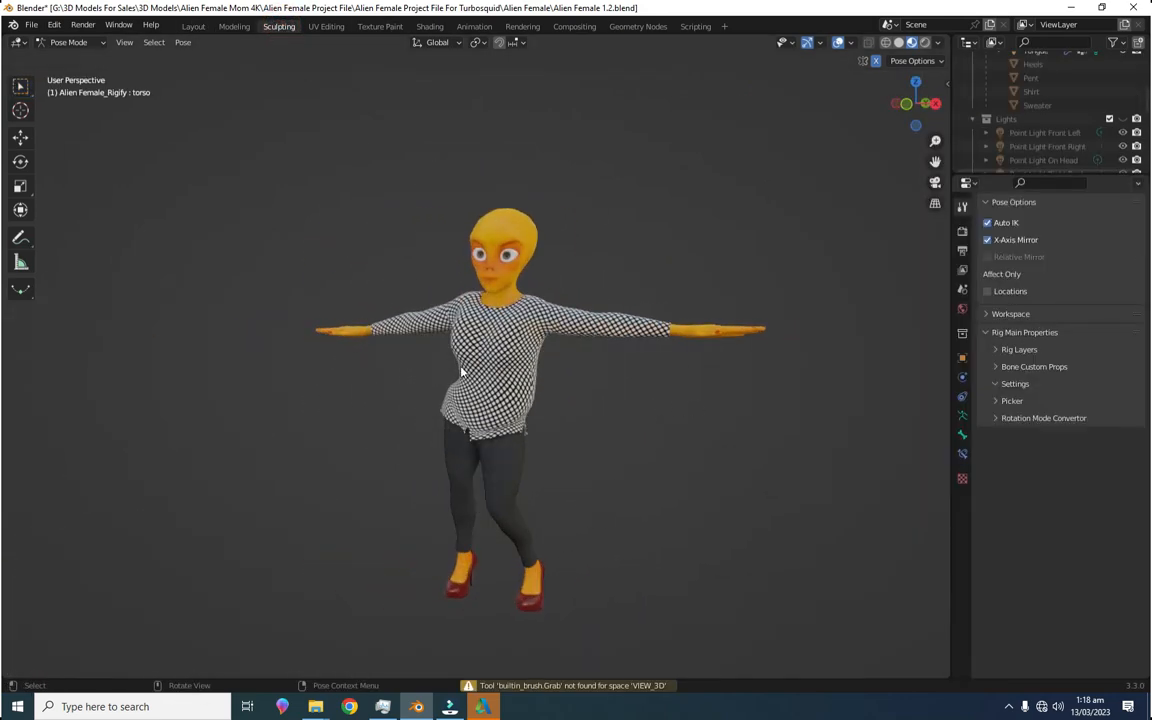
{"action": "middle_click_drag", "start_coordinate": [736, 464], "coordinate": [609, 396]}
{"action": "scroll", "coordinate": [606, 484], "scroll_direction": "up", "scroll_amount": 1}
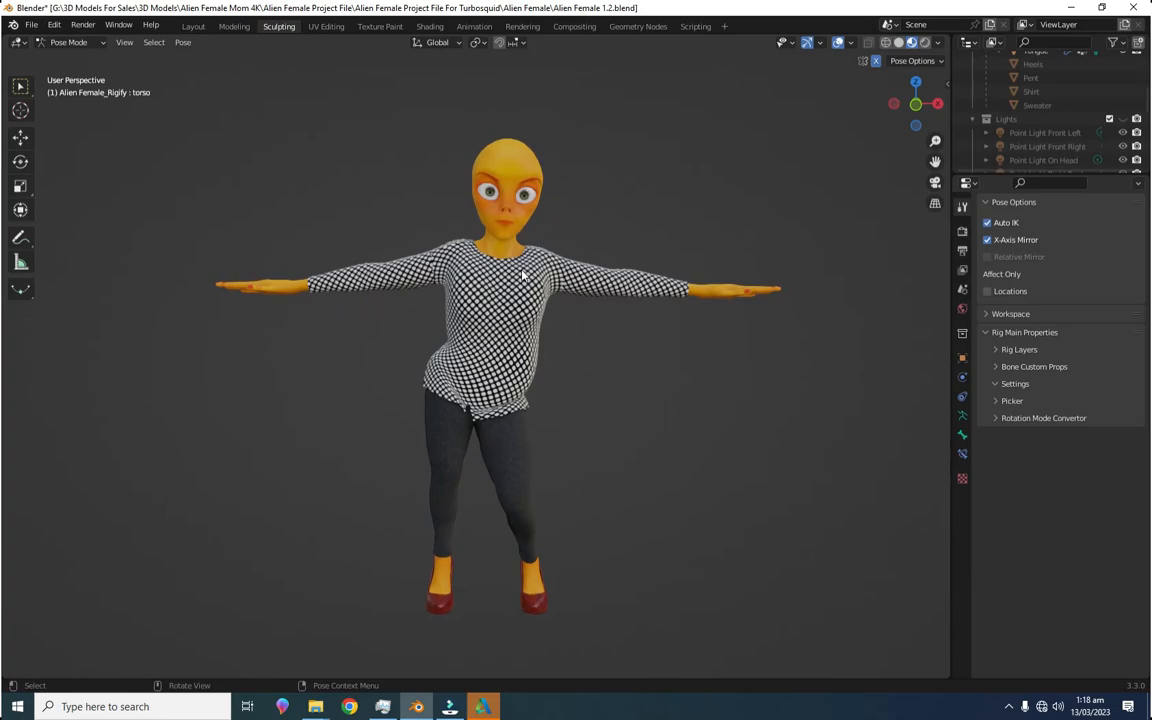